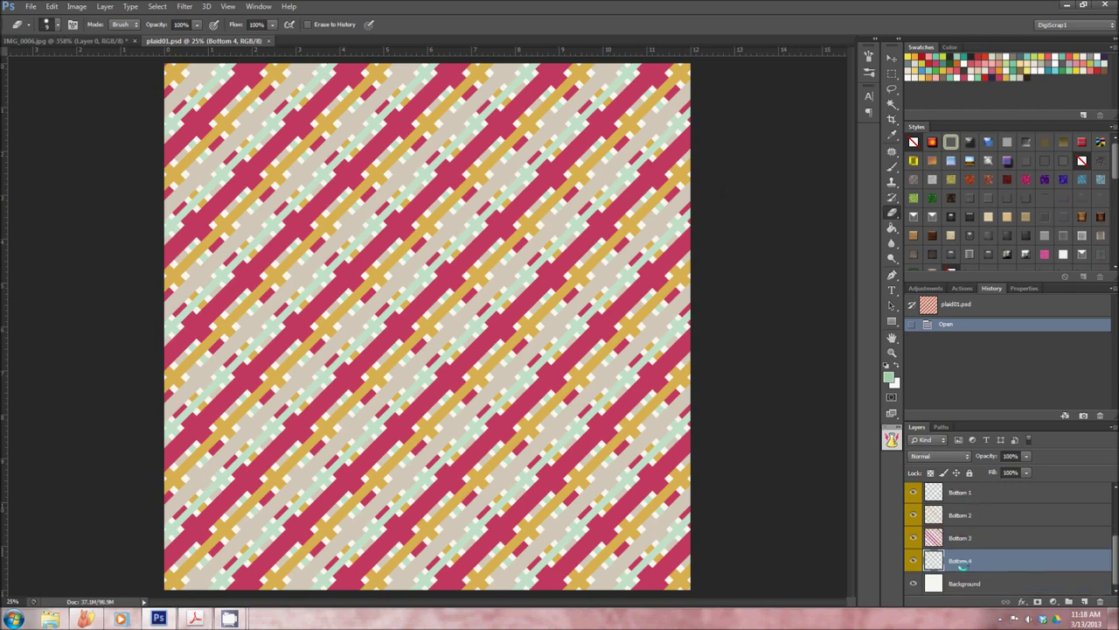
# - Inspect the Top 4 and Bottom 4 stripe layers in the Layers panel
pyautogui.scroll(2, 932, 564)
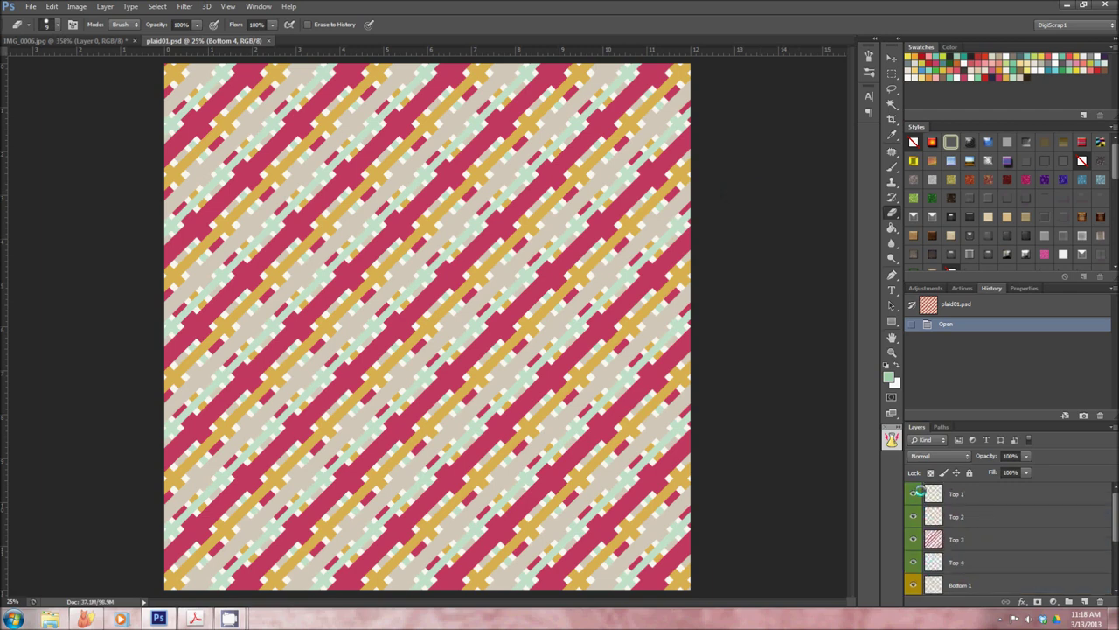
pyautogui.click(972, 561)
pyautogui.scroll(-2, 970, 562)
pyautogui.scroll(-1, 971, 562)
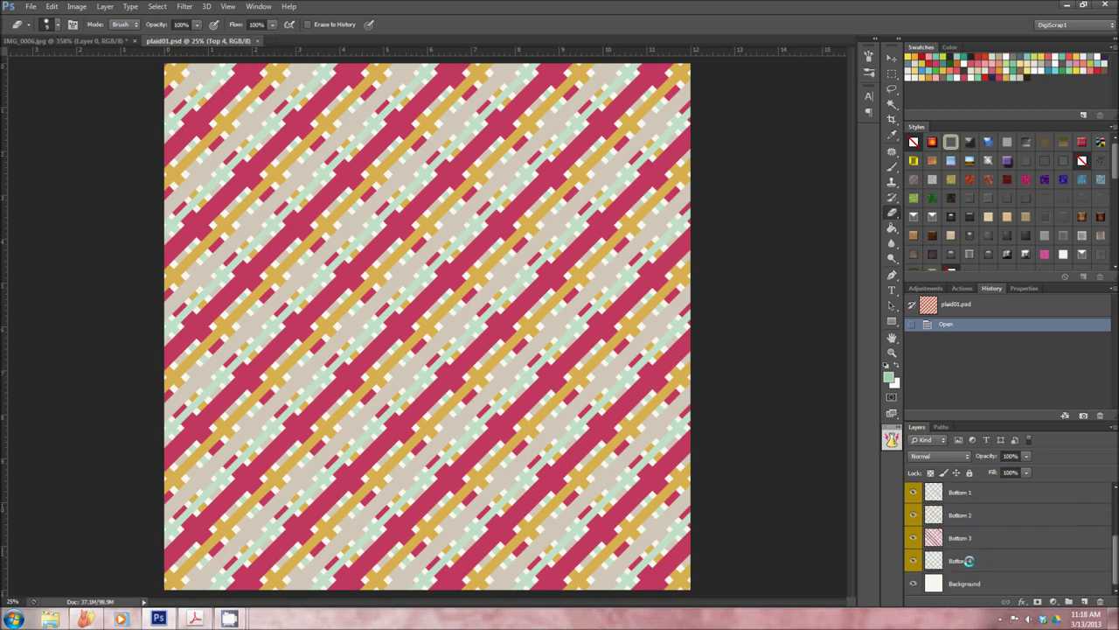
pyautogui.click(980, 565)
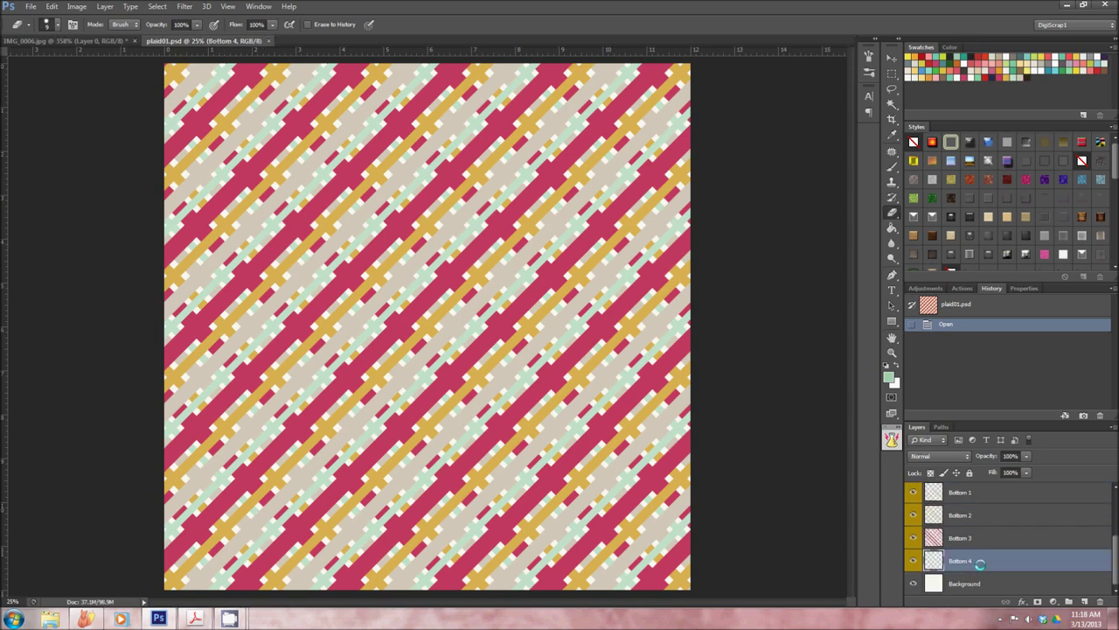
pyautogui.scroll(4, 962, 561)
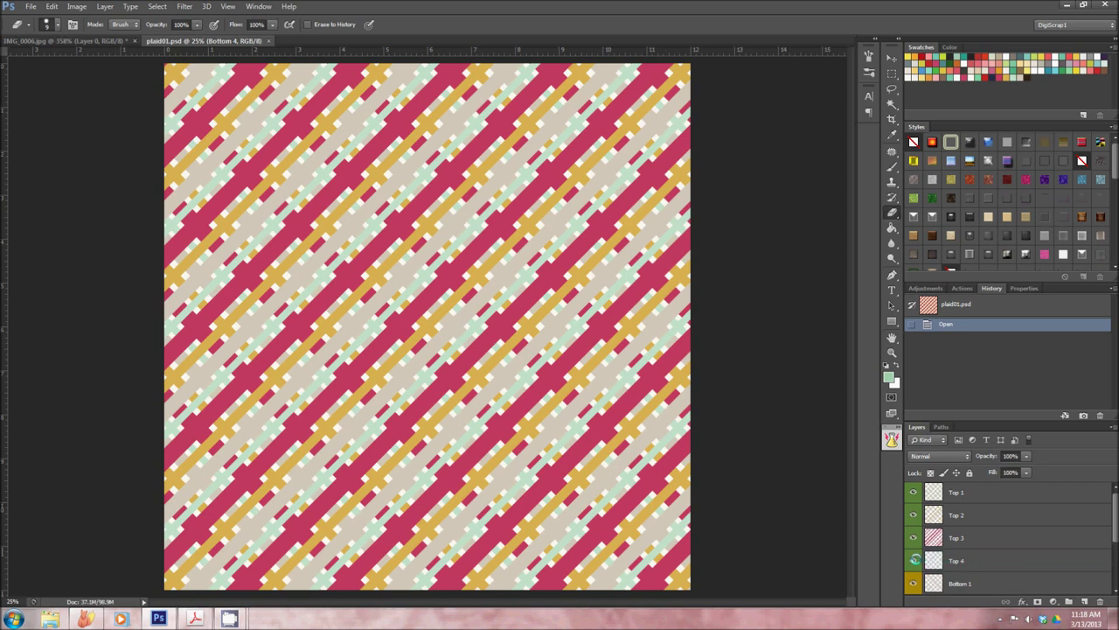
# - Briefly hide and reshow Top 4, then view Top 1's blending options without changing anything
pyautogui.click(915, 560)
pyautogui.scroll(-4, 913, 560)
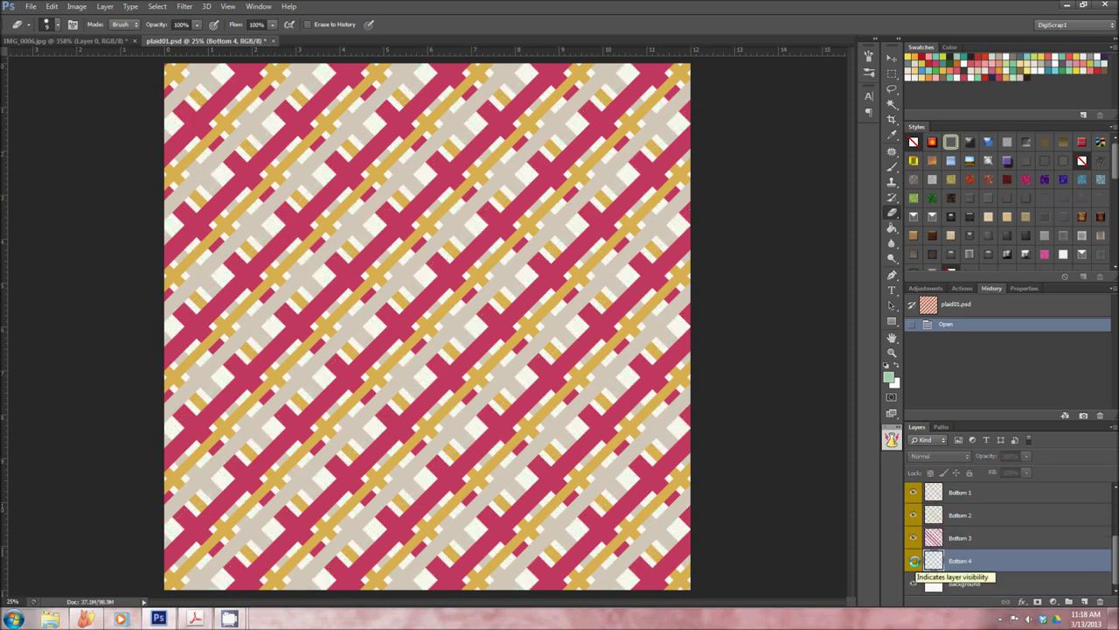
pyautogui.scroll(3, 912, 560)
pyautogui.click(913, 537)
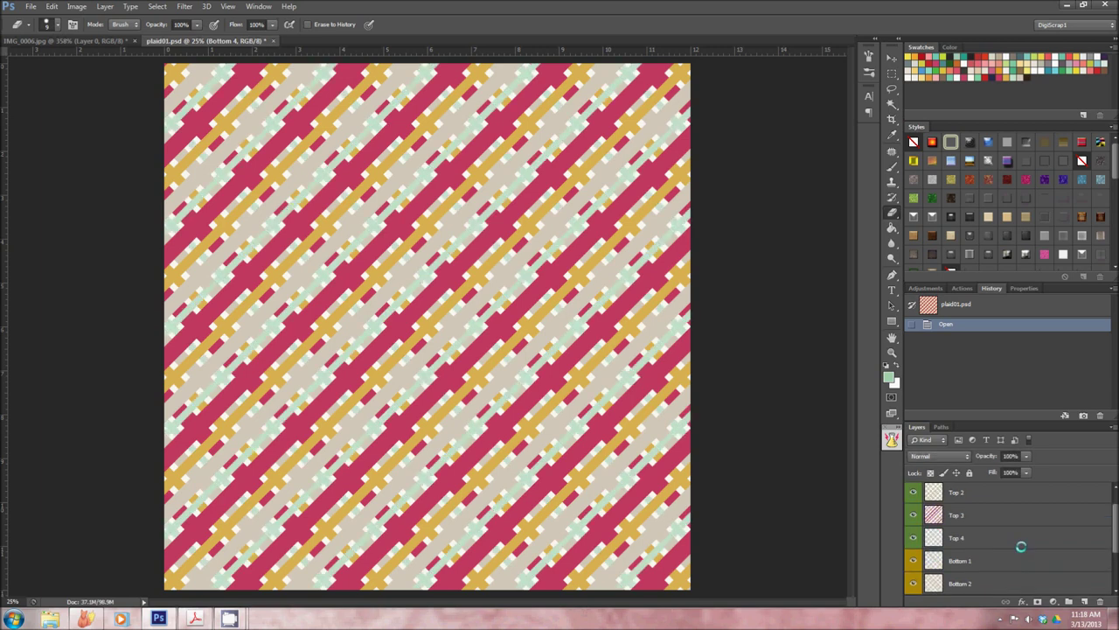
pyautogui.scroll(1, 967, 507)
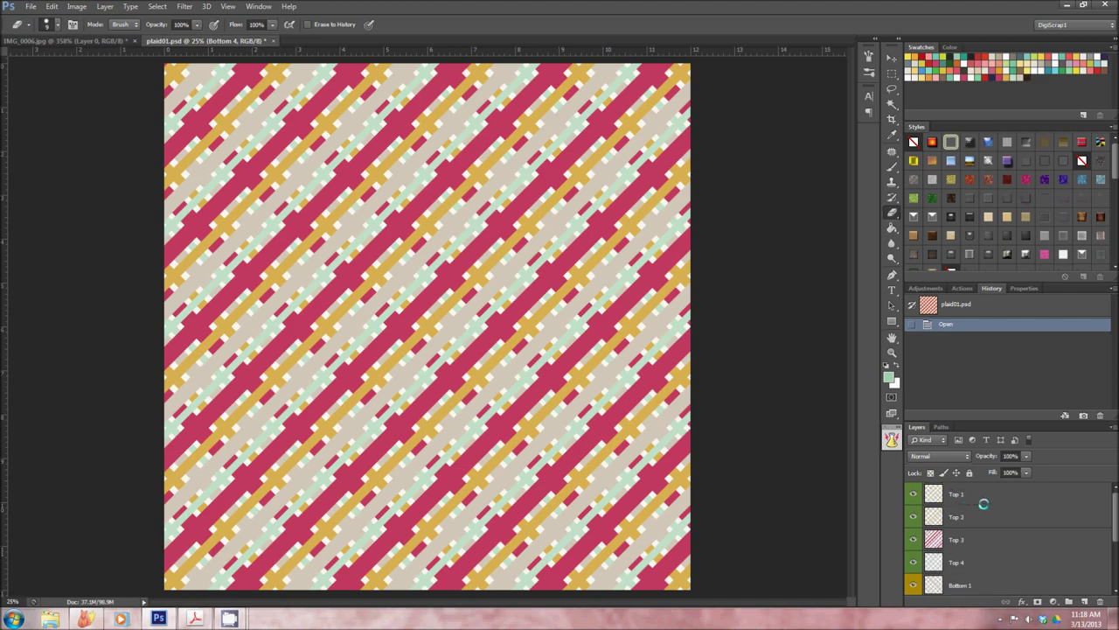
pyautogui.doubleClick(984, 493)
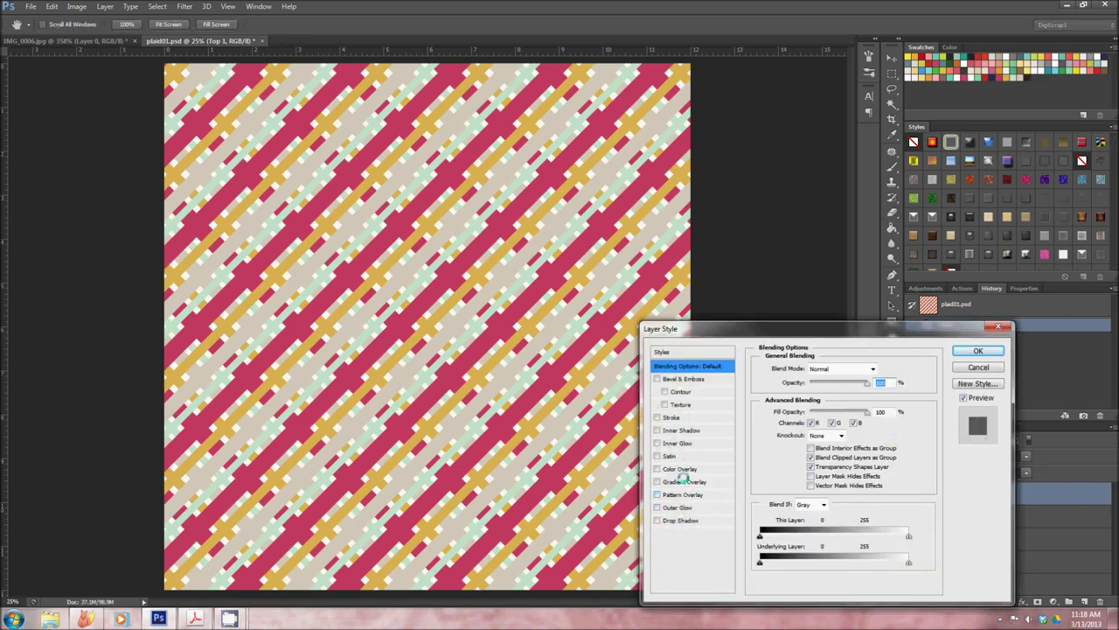
pyautogui.click(1001, 327)
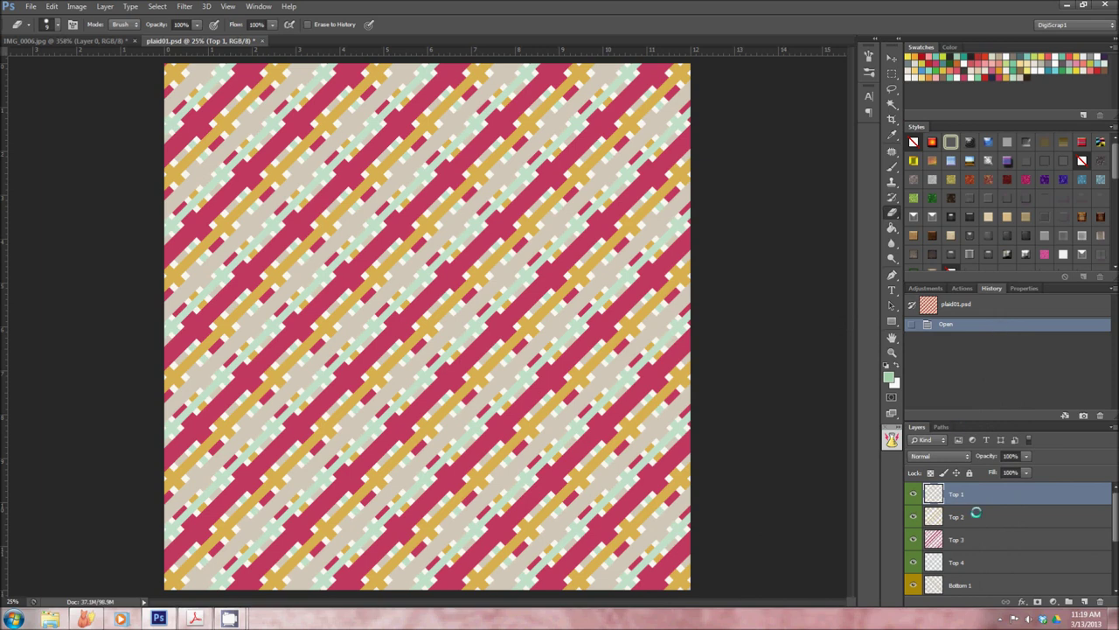
# - Select Top 1–Top 4 and try Multiply, then Linear Burn blending on them
pyautogui.keyDown('shift'); pyautogui.click(984, 564); pyautogui.keyUp('shift')
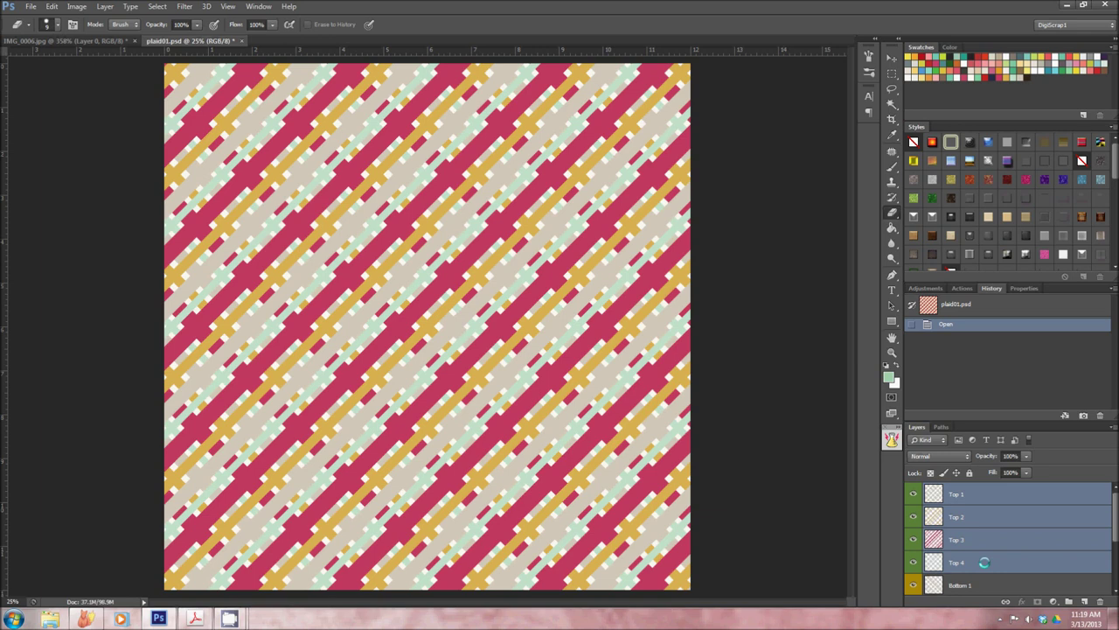
pyautogui.click(940, 455)
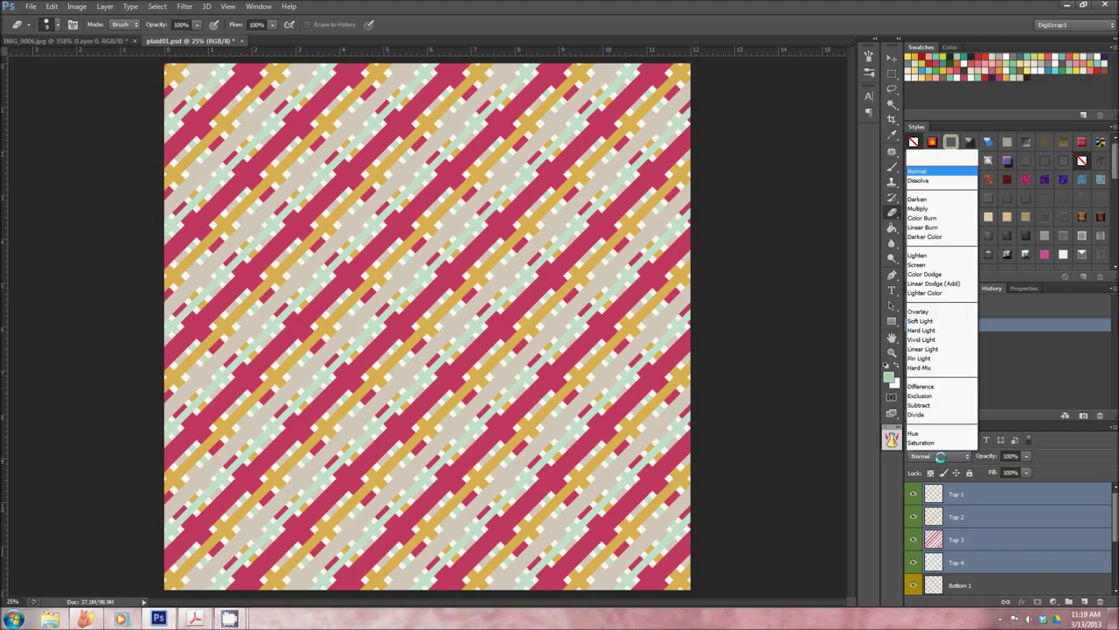
pyautogui.click(949, 192)
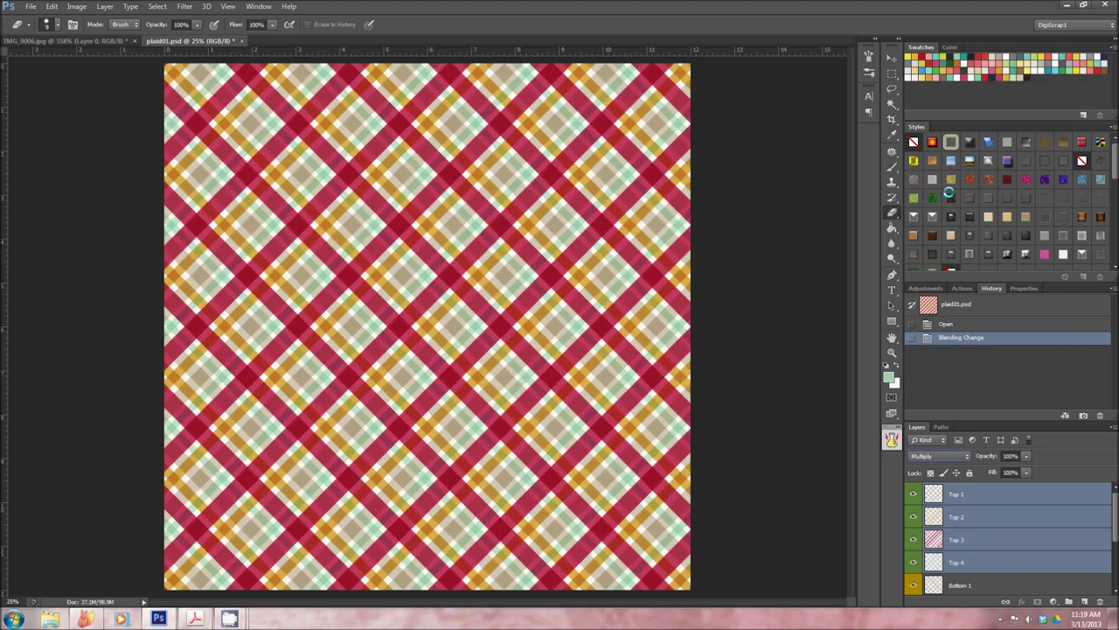
pyautogui.click(947, 456)
pyautogui.click(936, 211)
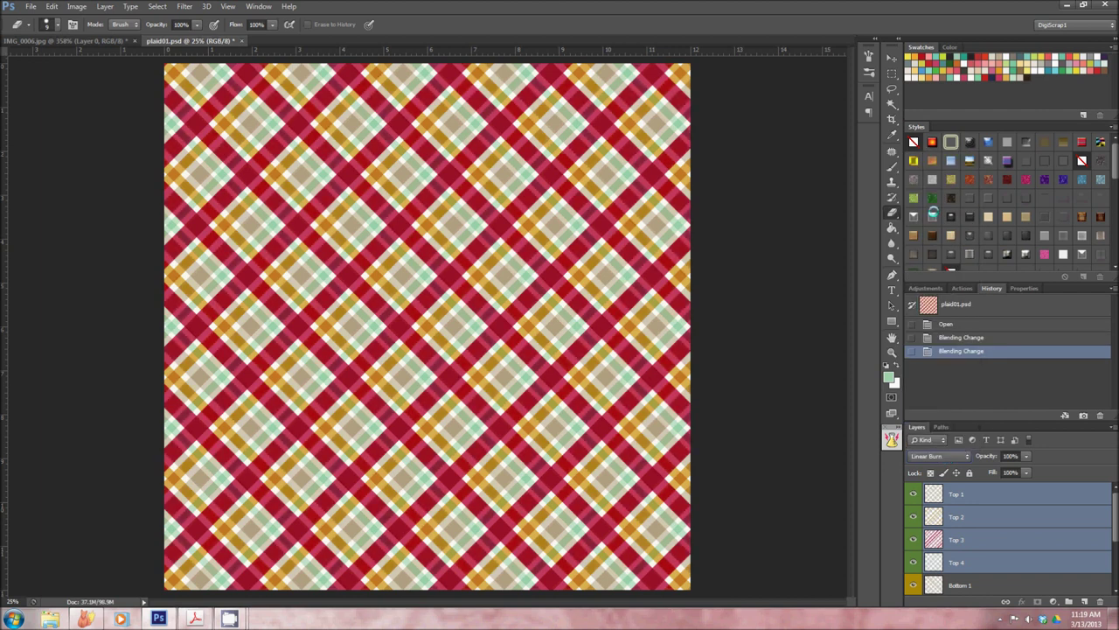
# - Set the Top layers' fill to 75% and switch them back to Multiply
pyautogui.click(934, 456)
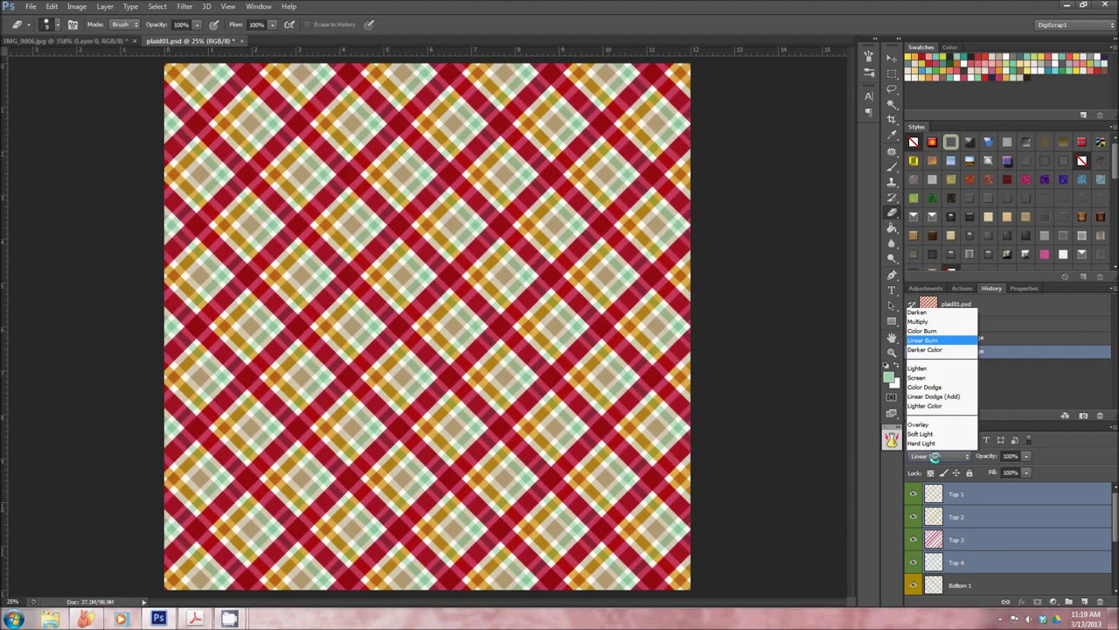
pyautogui.click(934, 456)
pyautogui.click(1011, 473)
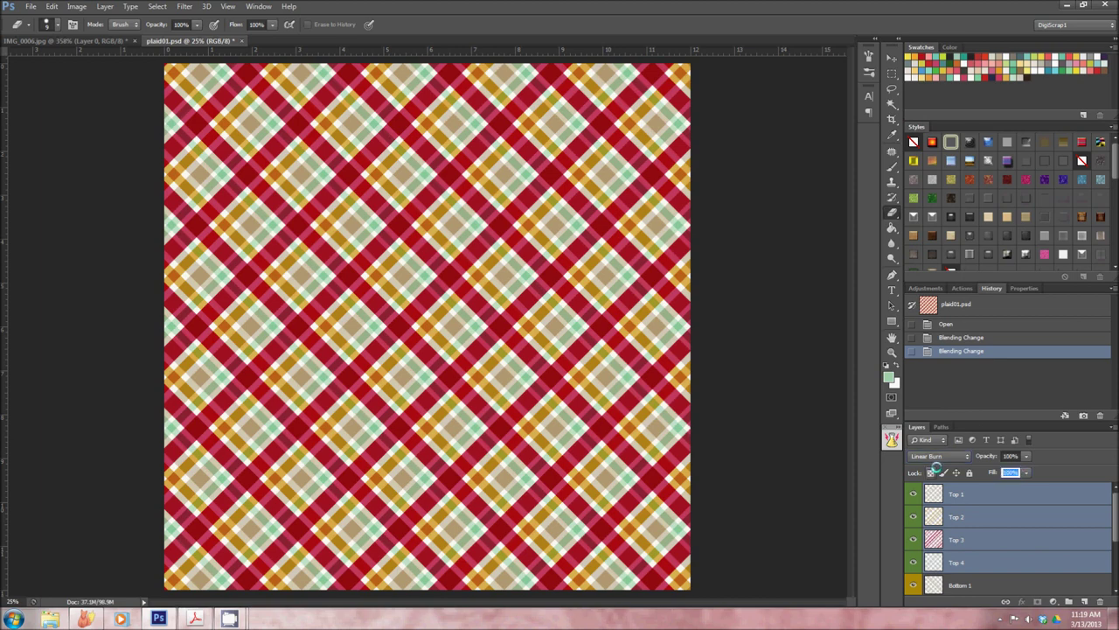
pyautogui.write('75')
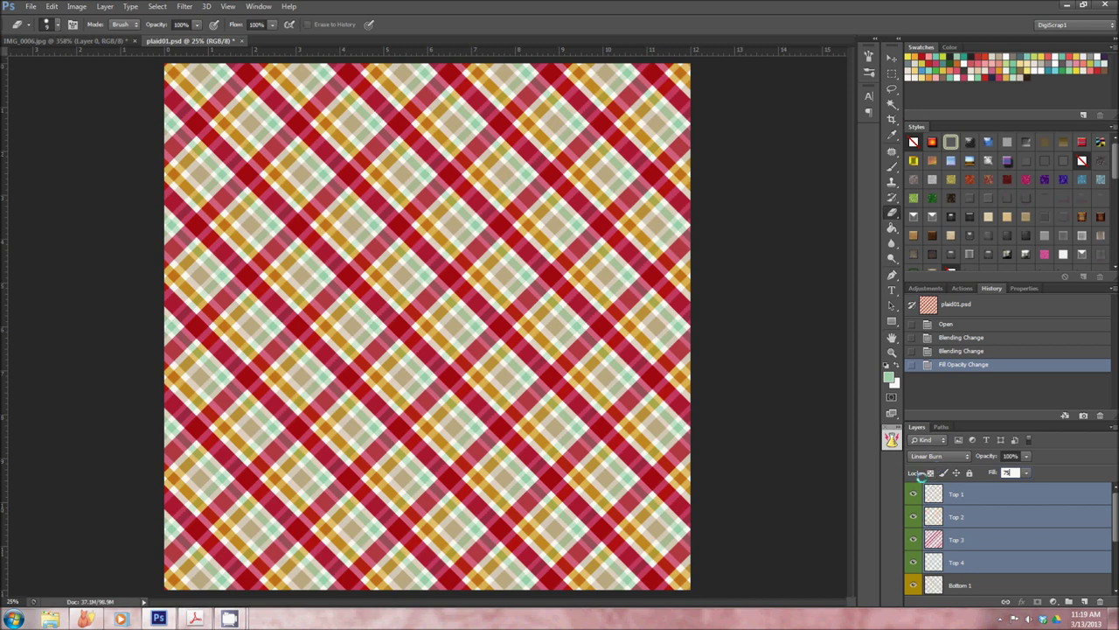
pyautogui.click(939, 456)
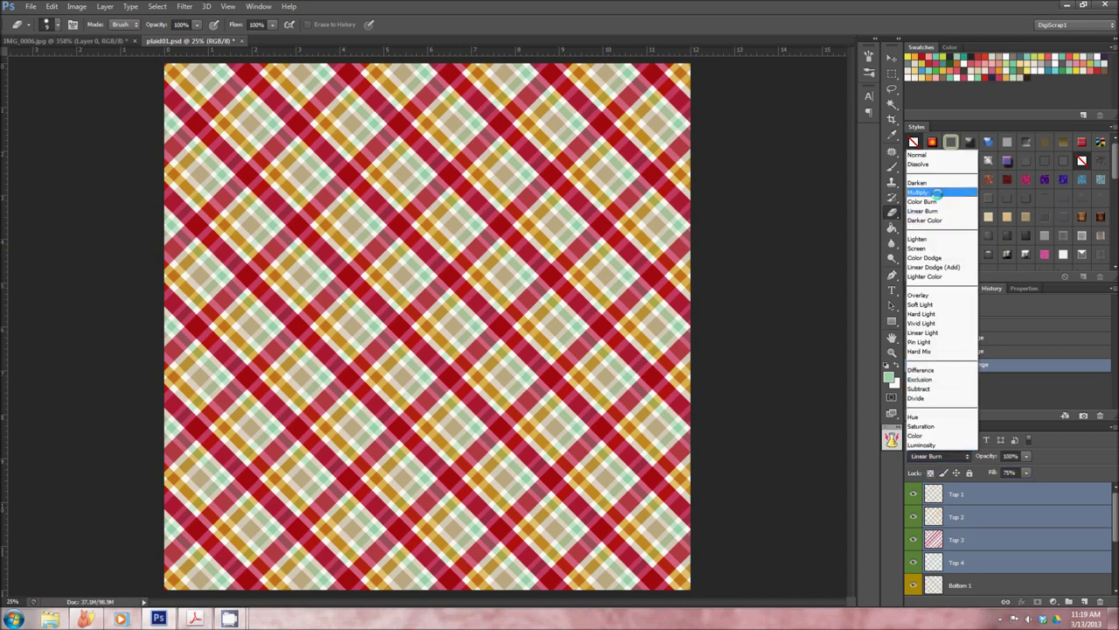
pyautogui.click(935, 192)
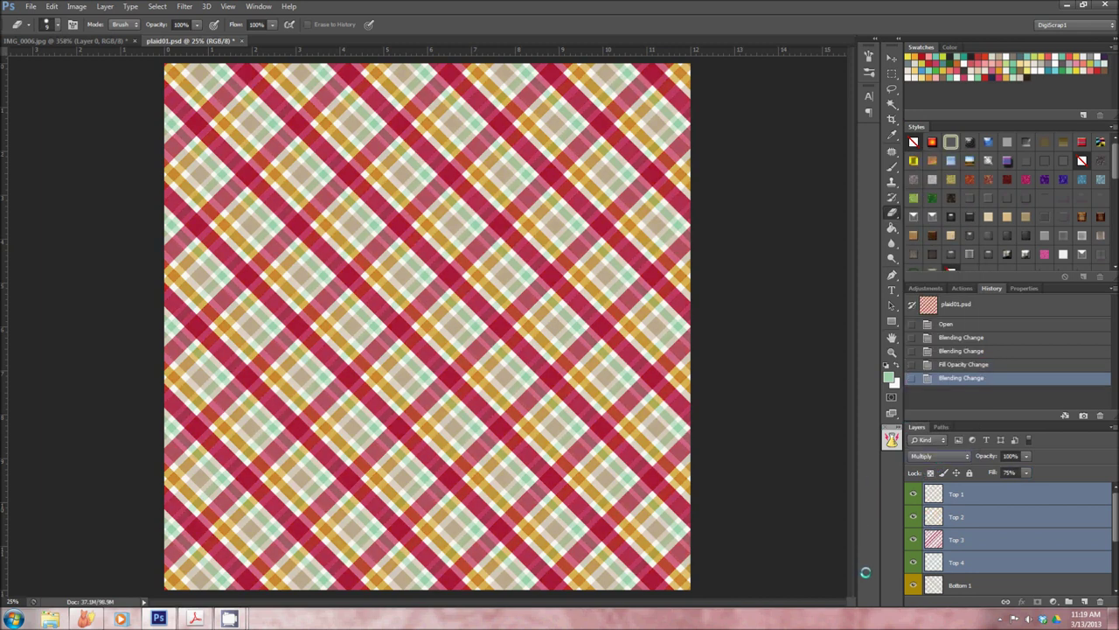
# - Select Bottom 1–Bottom 4, set them to Multiply, and enter 75 for Fill
pyautogui.click(986, 582)
pyautogui.scroll(-3, 987, 556)
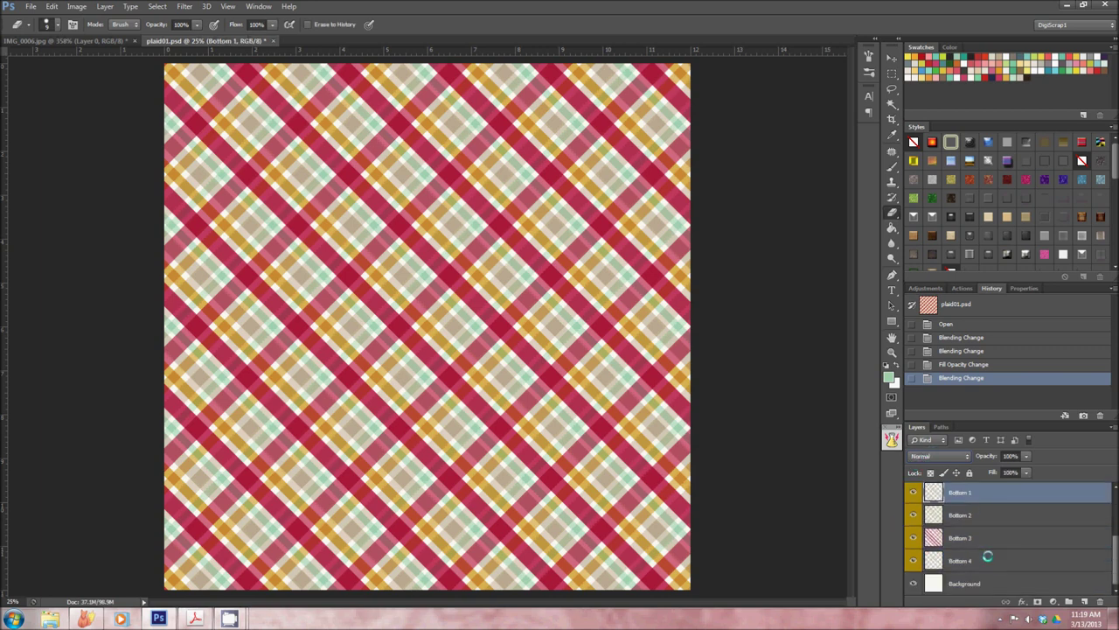
pyautogui.keyDown('shift'); pyautogui.click(992, 563); pyautogui.keyUp('shift')
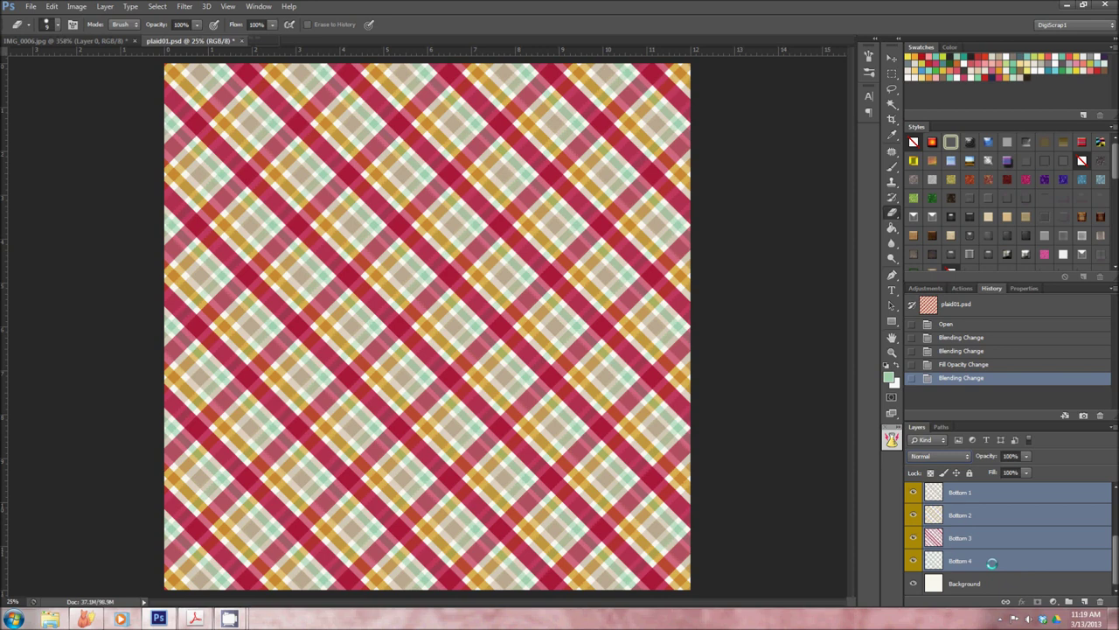
pyautogui.click(929, 456)
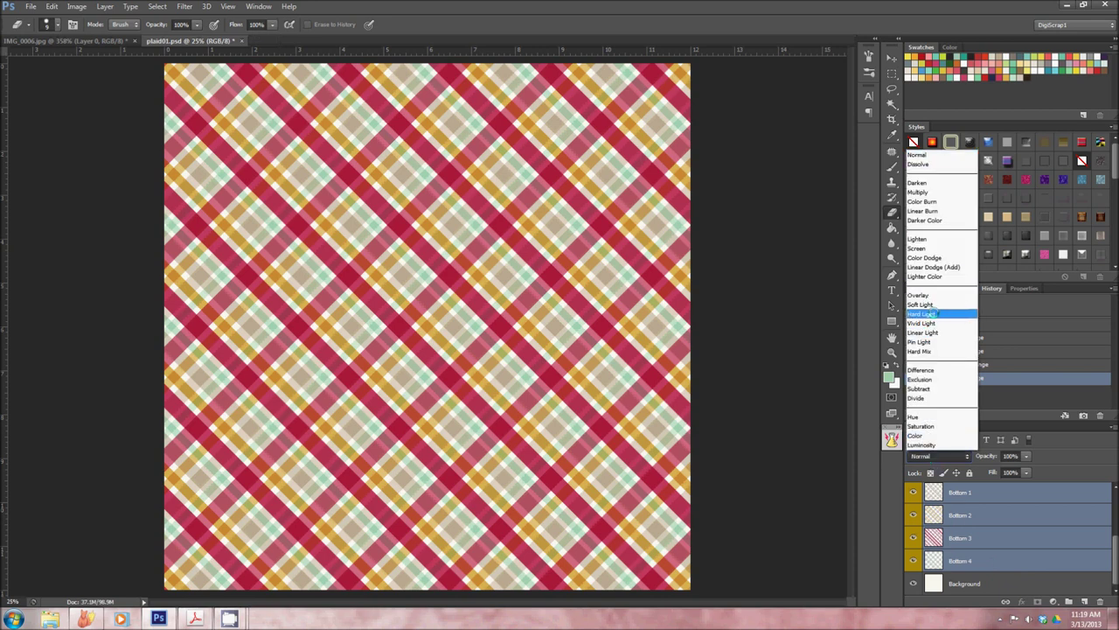
pyautogui.click(927, 192)
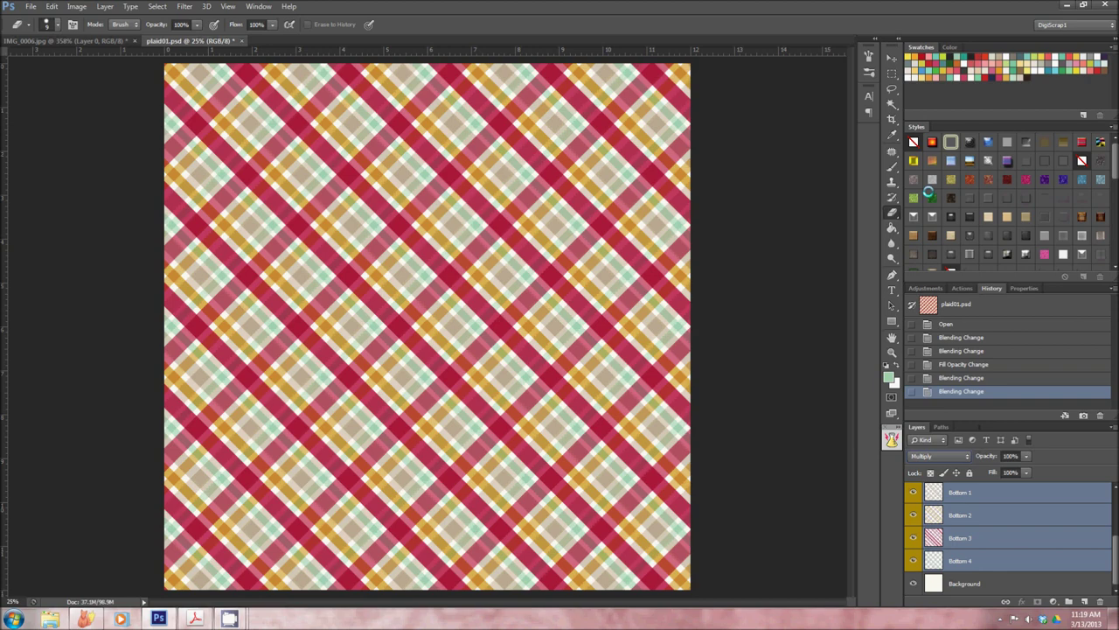
pyautogui.click(1017, 472)
pyautogui.write('75')
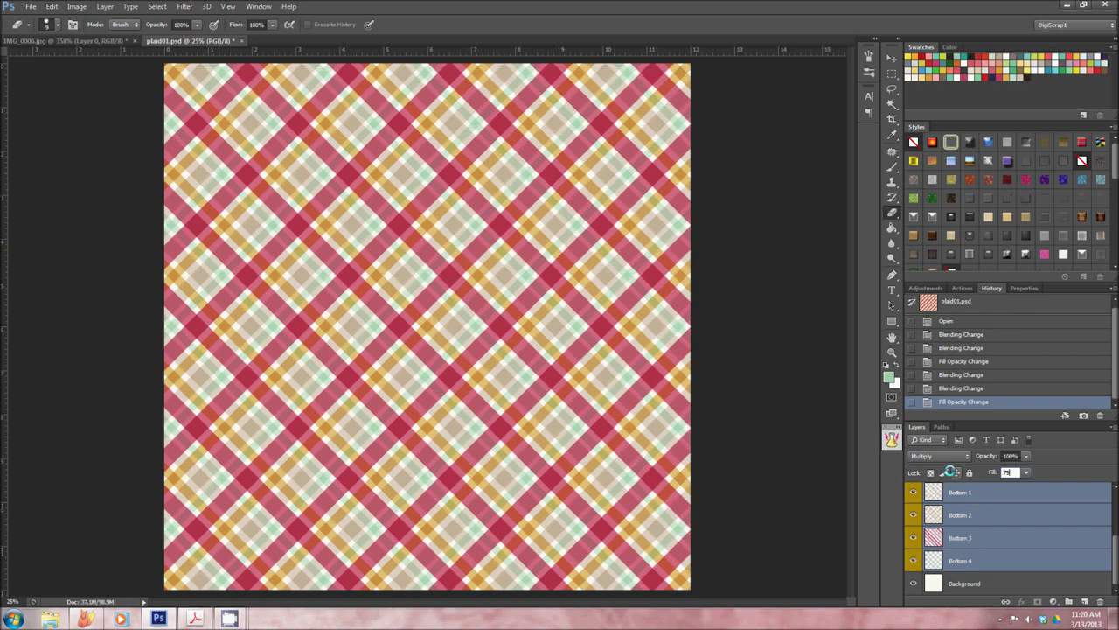
# - Set the Bottom 1–4 layers to 100% fill and 75% opacity
pyautogui.click(1010, 473)
pyautogui.write('100')
pyautogui.press('Return')
pyautogui.click(1015, 455)
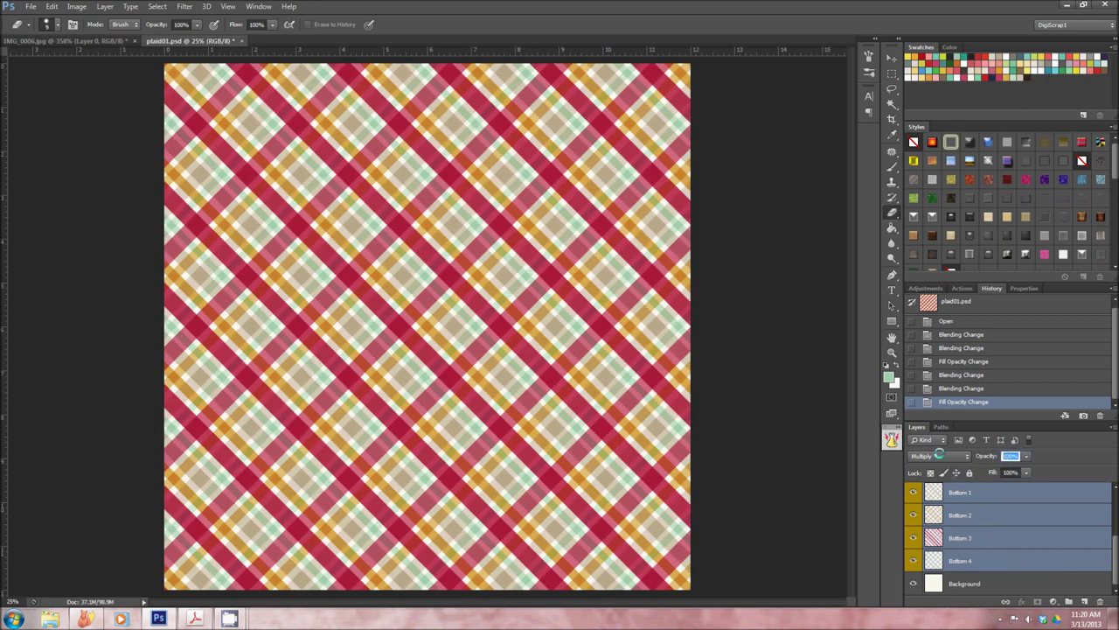
pyautogui.write('75')
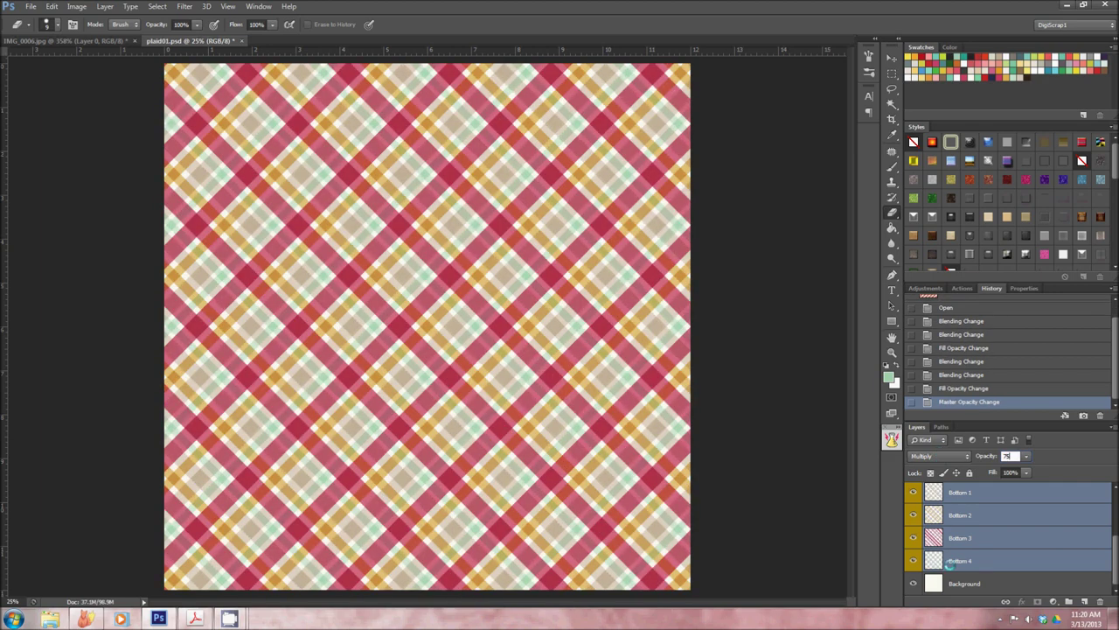
pyautogui.click(984, 557)
# - Select Top 1–4 and give them 100% fill and 75% opacity
pyautogui.scroll(2, 984, 553)
pyautogui.click(985, 559)
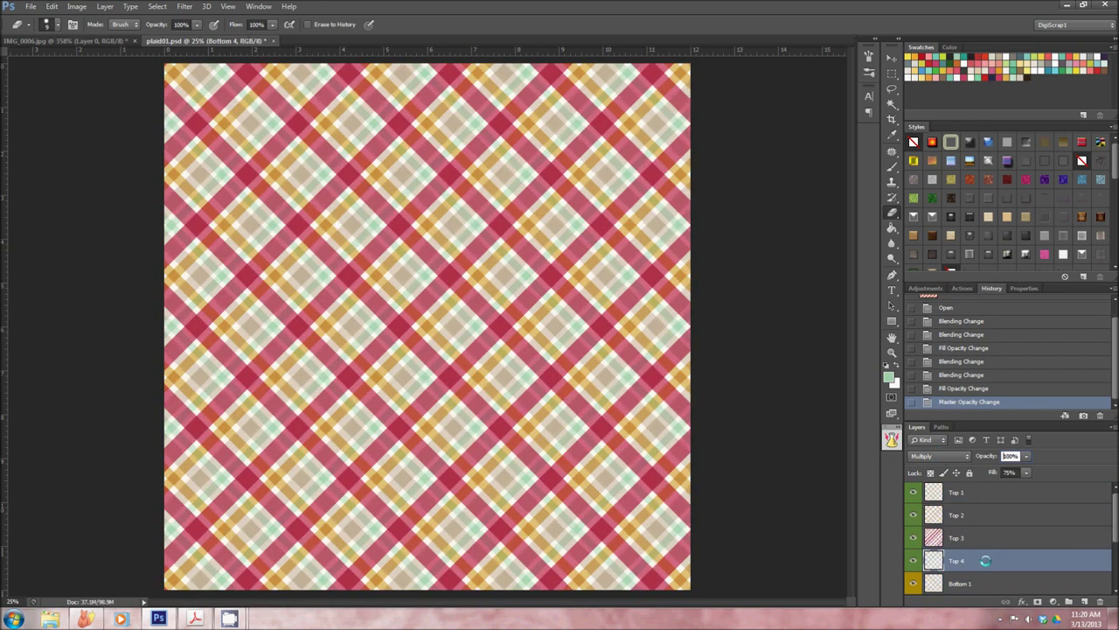
pyautogui.keyDown('shift'); pyautogui.click(987, 495); pyautogui.keyUp('shift')
pyautogui.click(1015, 473)
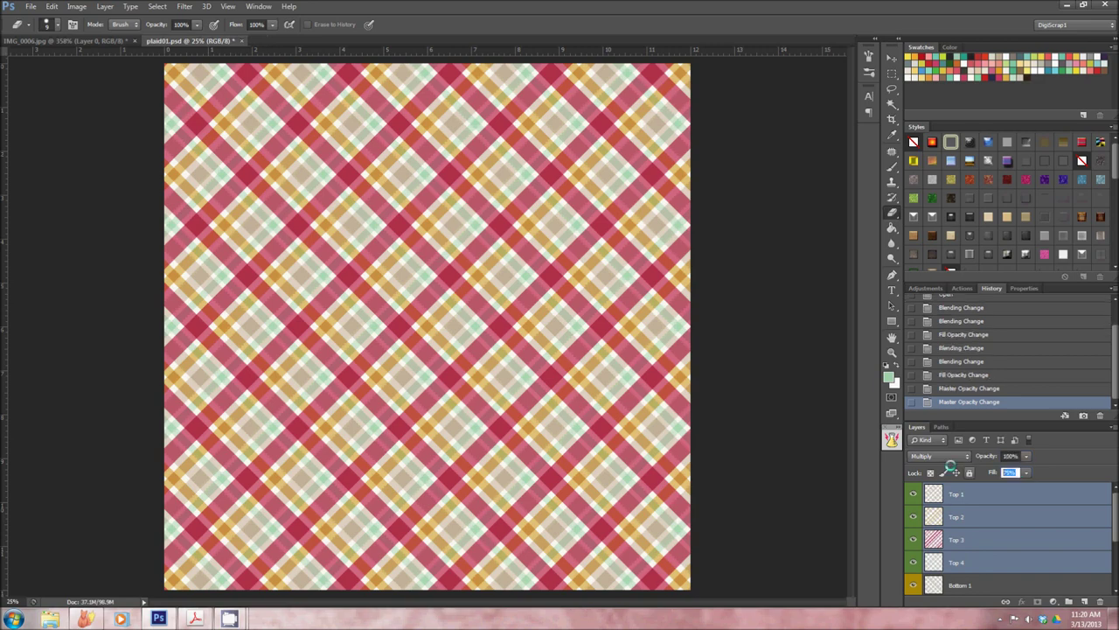
pyautogui.write('100')
pyautogui.press('Return')
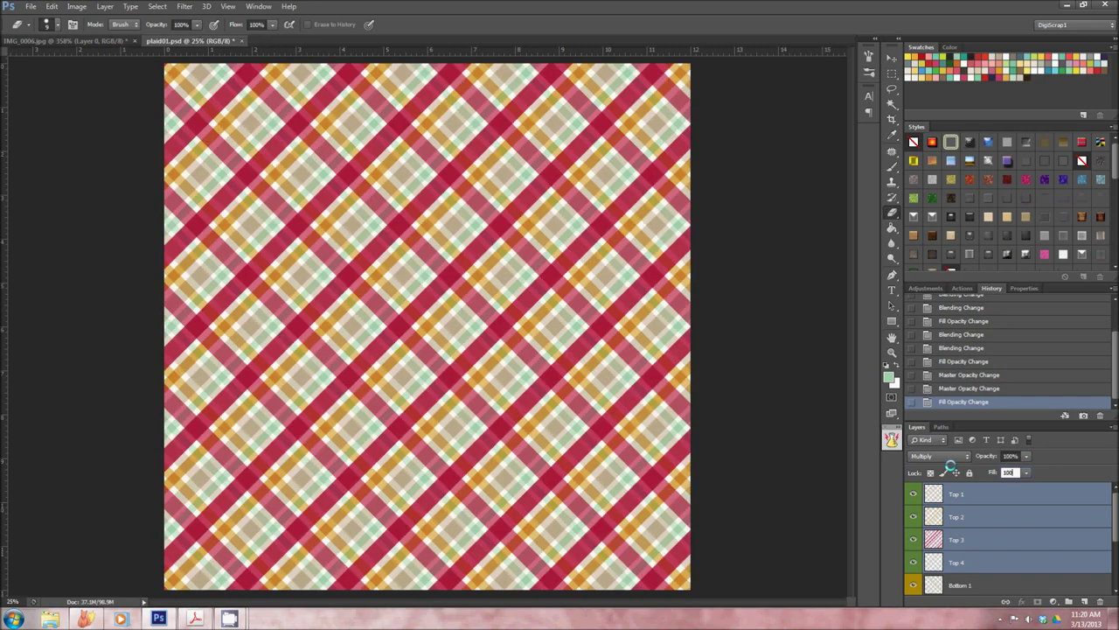
pyautogui.click(1011, 456)
pyautogui.write('75')
pyautogui.press('Return')
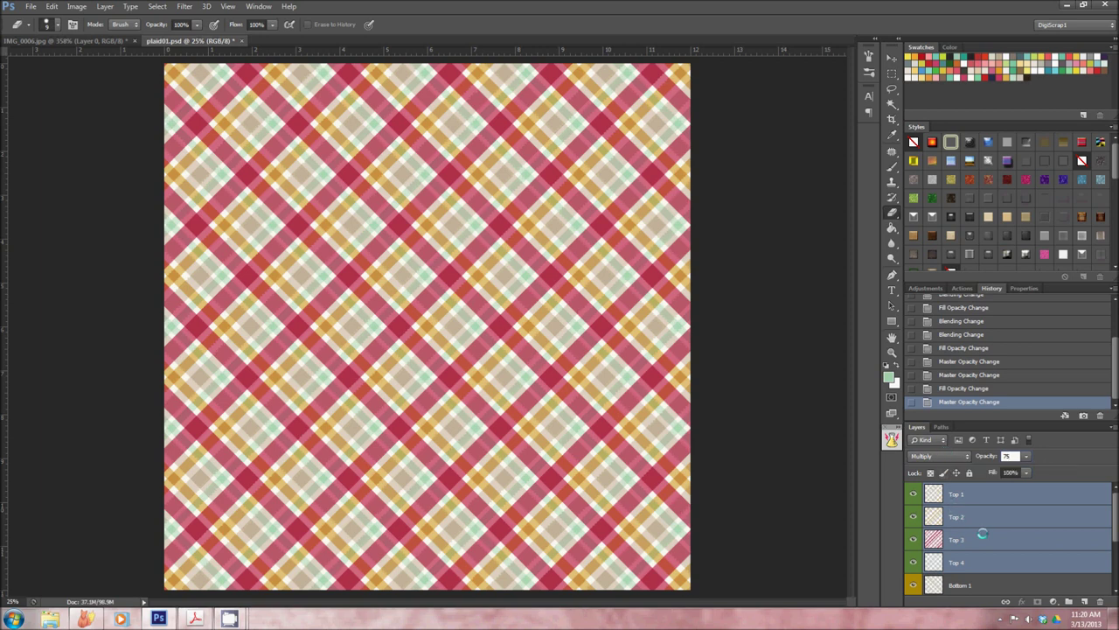
pyautogui.click(1000, 553)
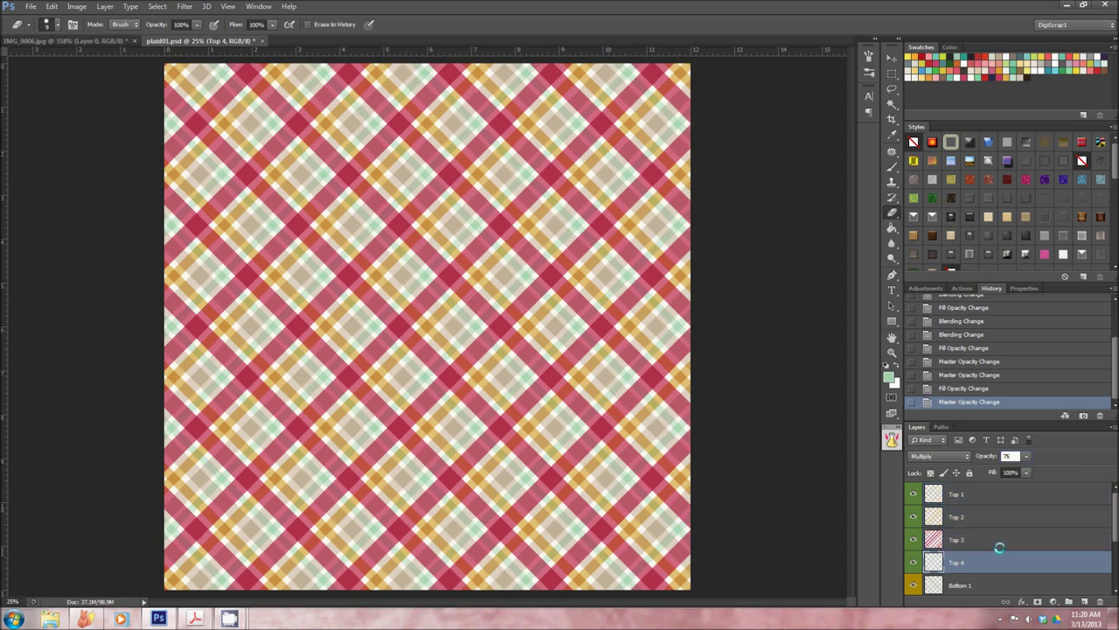
pyautogui.scroll(-3, 1000, 546)
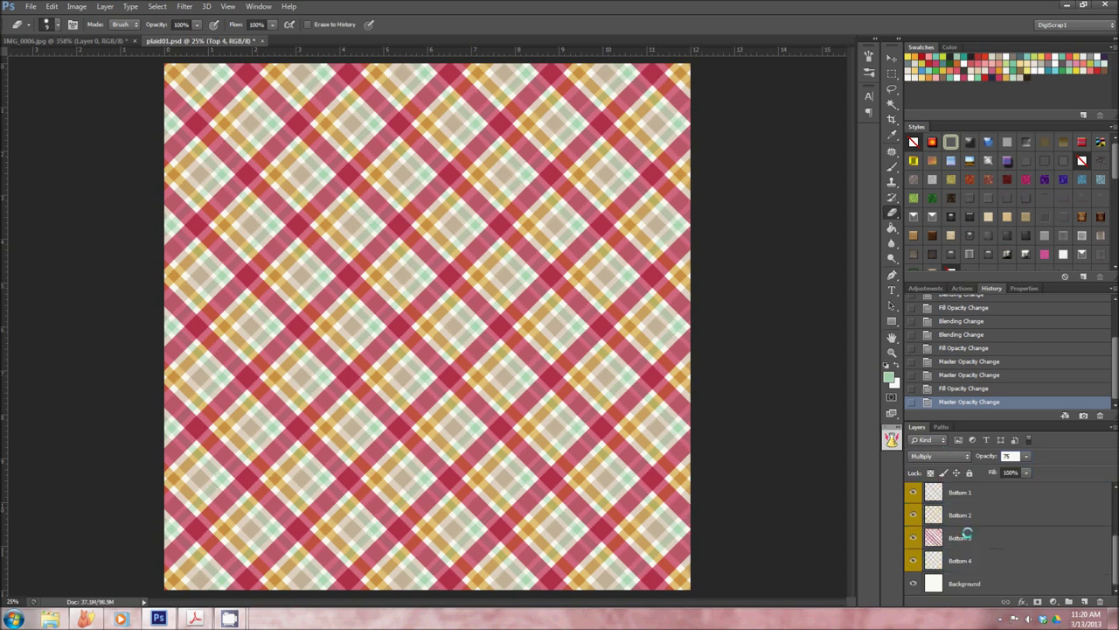
# - Select the Background layer and bring up the foreground Color Picker
pyautogui.click(969, 584)
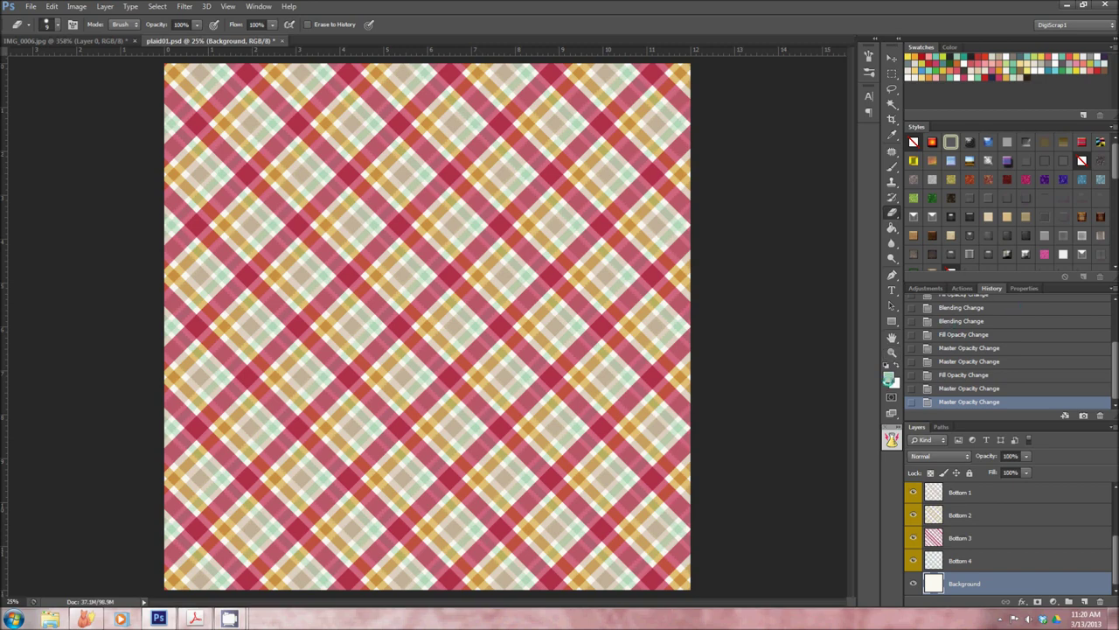
pyautogui.click(889, 377)
# - Fill the Background layer with white using the Paint Bucket
pyautogui.click(682, 361)
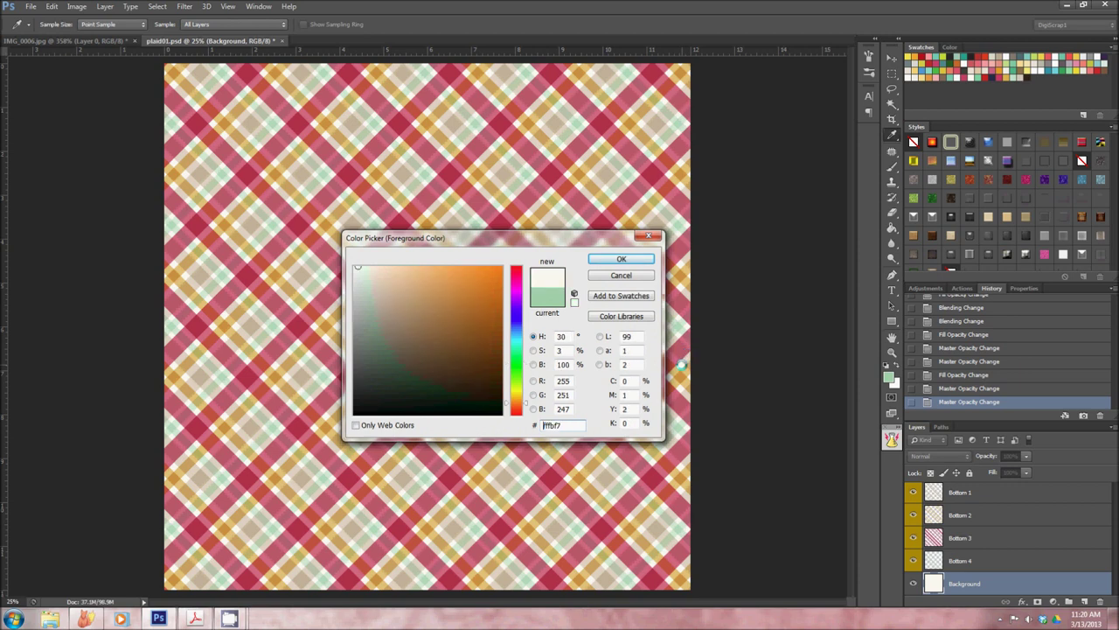
pyautogui.click(621, 258)
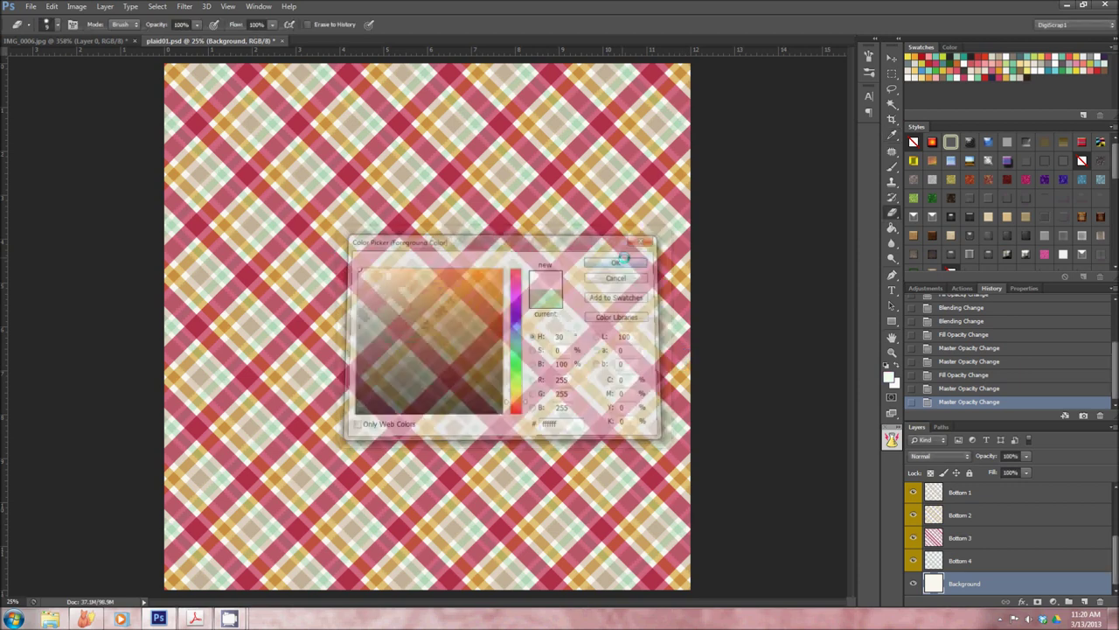
pyautogui.click(890, 228)
pyautogui.click(492, 287)
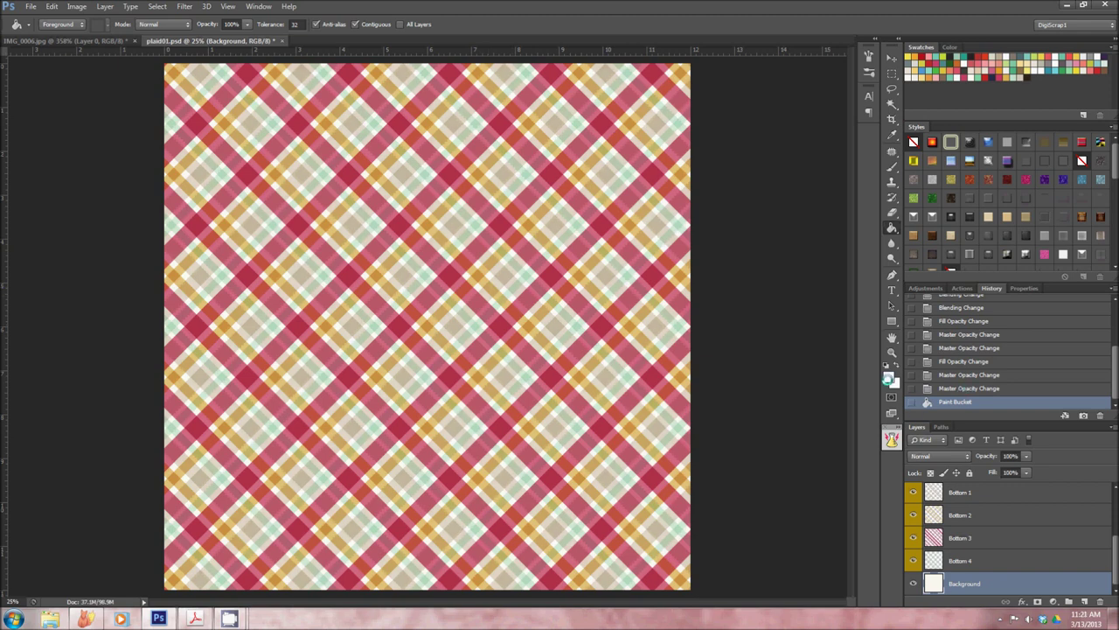
# - Pick dark brown #362012 from the swatches and refill the Background with it
pyautogui.click(889, 378)
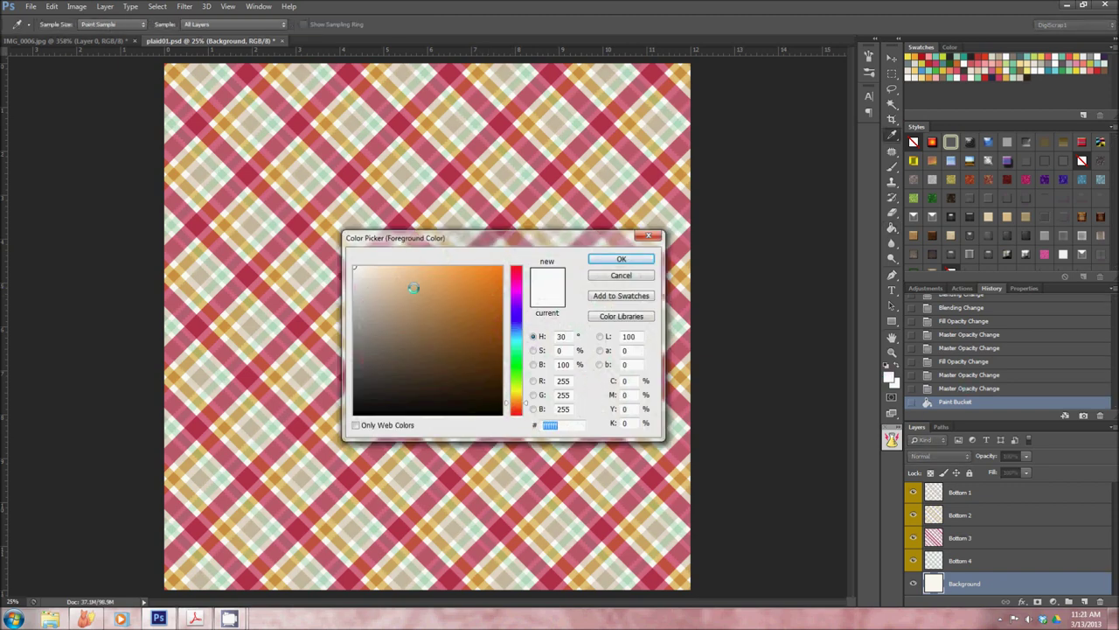
pyautogui.click(1021, 78)
pyautogui.click(1026, 77)
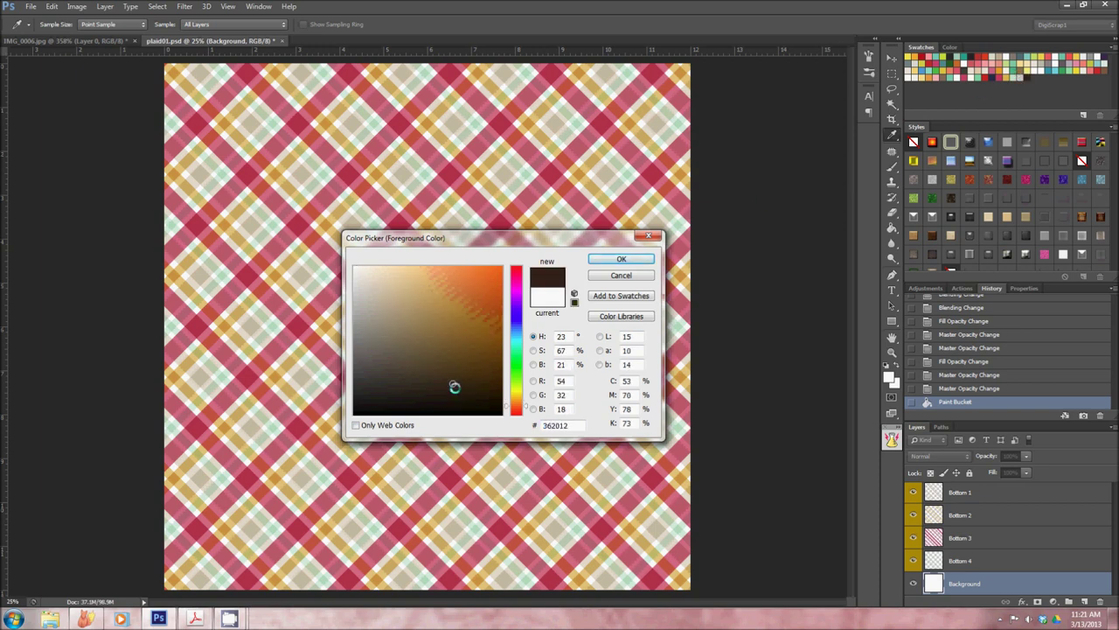
pyautogui.click(615, 259)
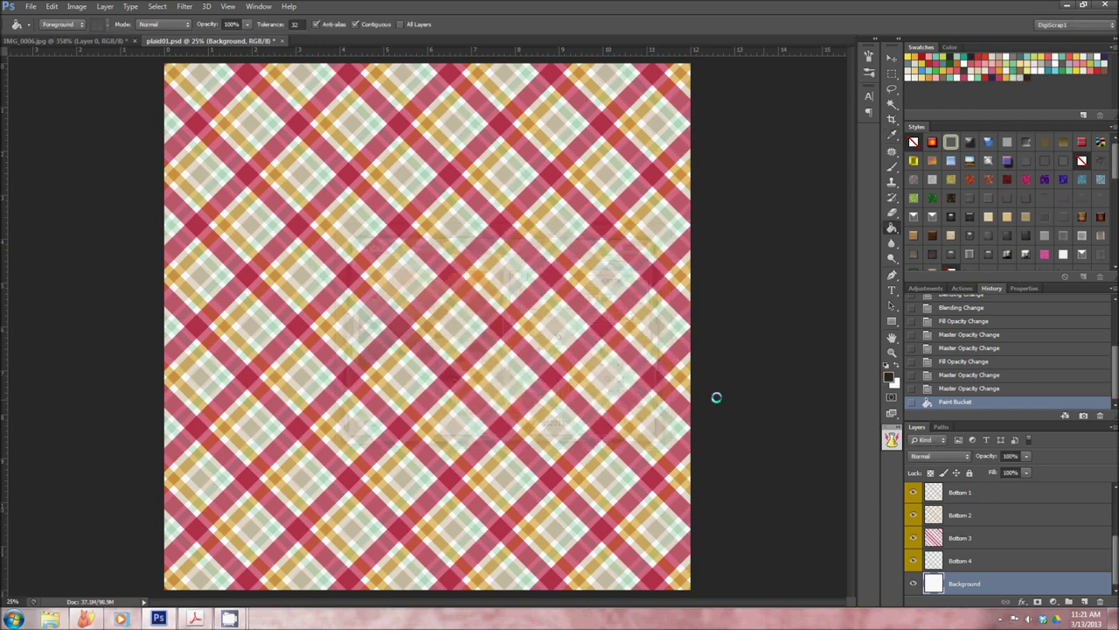
pyautogui.click(528, 334)
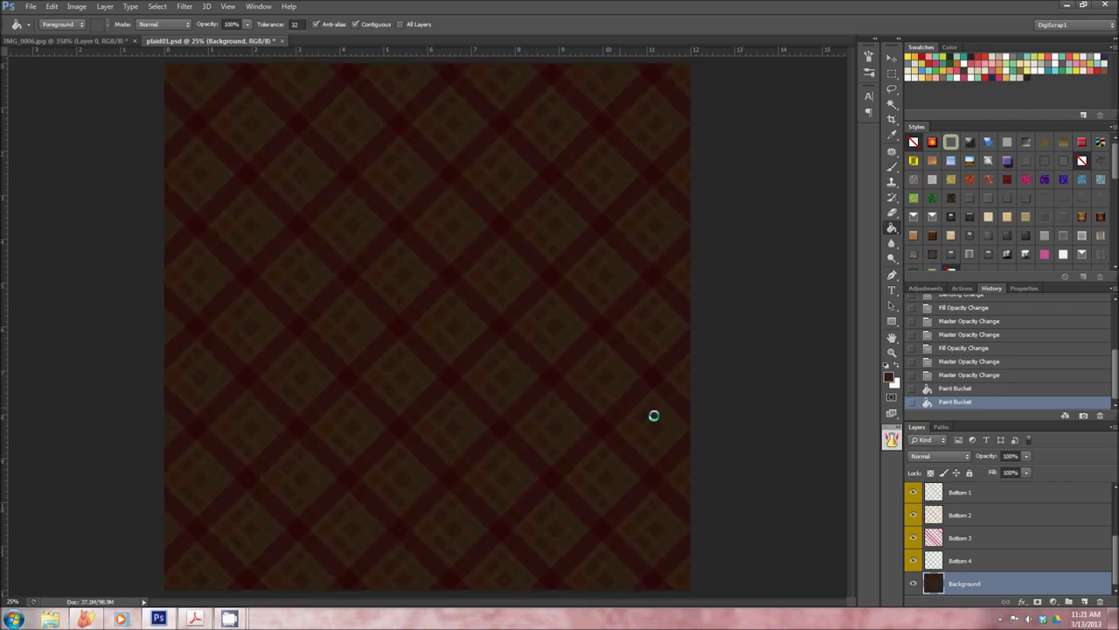
pyautogui.click(984, 561)
# - Set the Bottom 1–4 stripe layers to Normal blending
pyautogui.scroll(1, 984, 560)
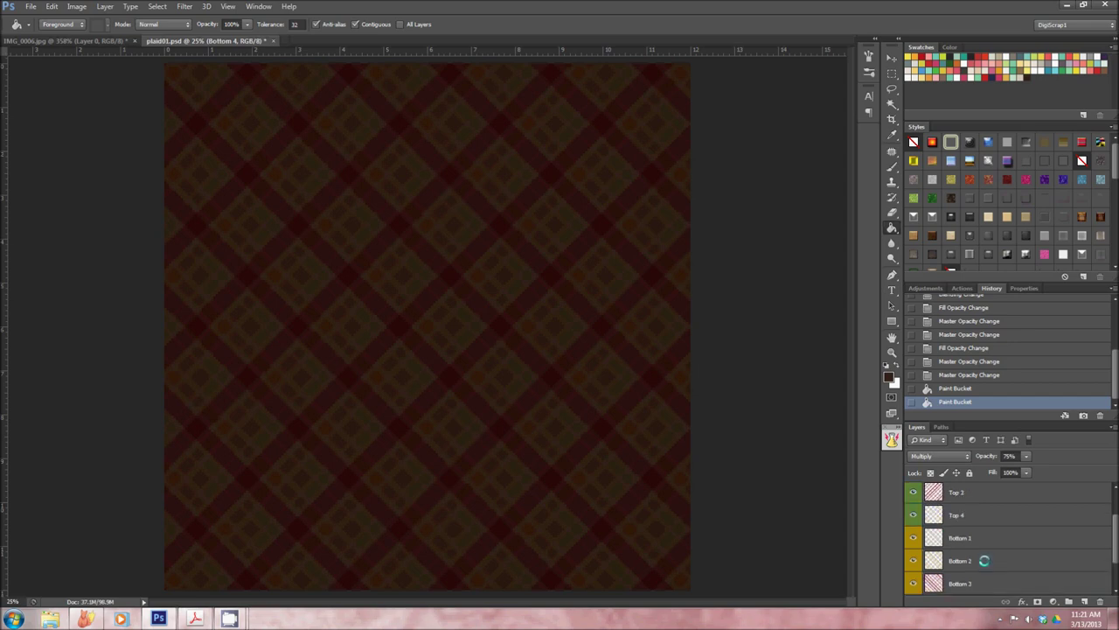
pyautogui.scroll(-1, 984, 560)
pyautogui.keyDown('shift'); pyautogui.click(988, 516); pyautogui.keyUp('shift')
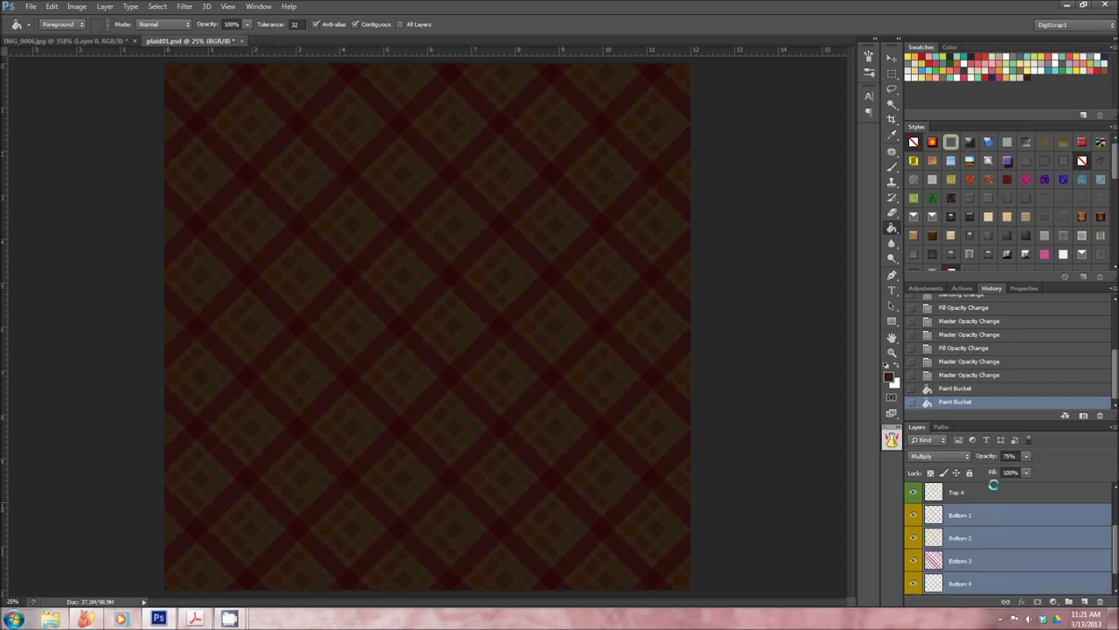
pyautogui.click(957, 457)
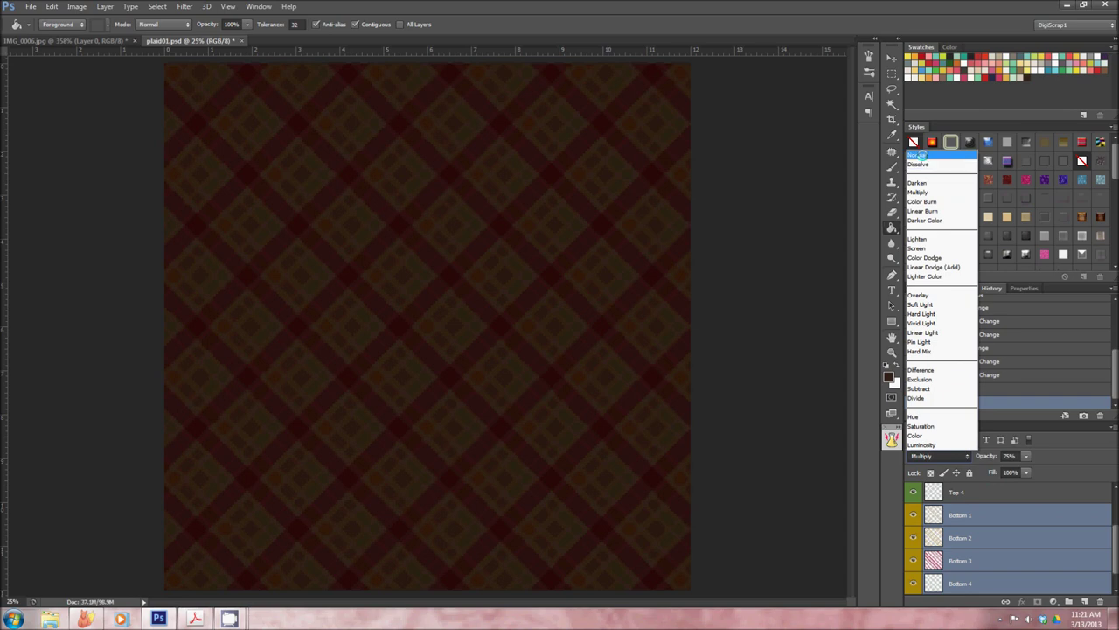
pyautogui.click(919, 155)
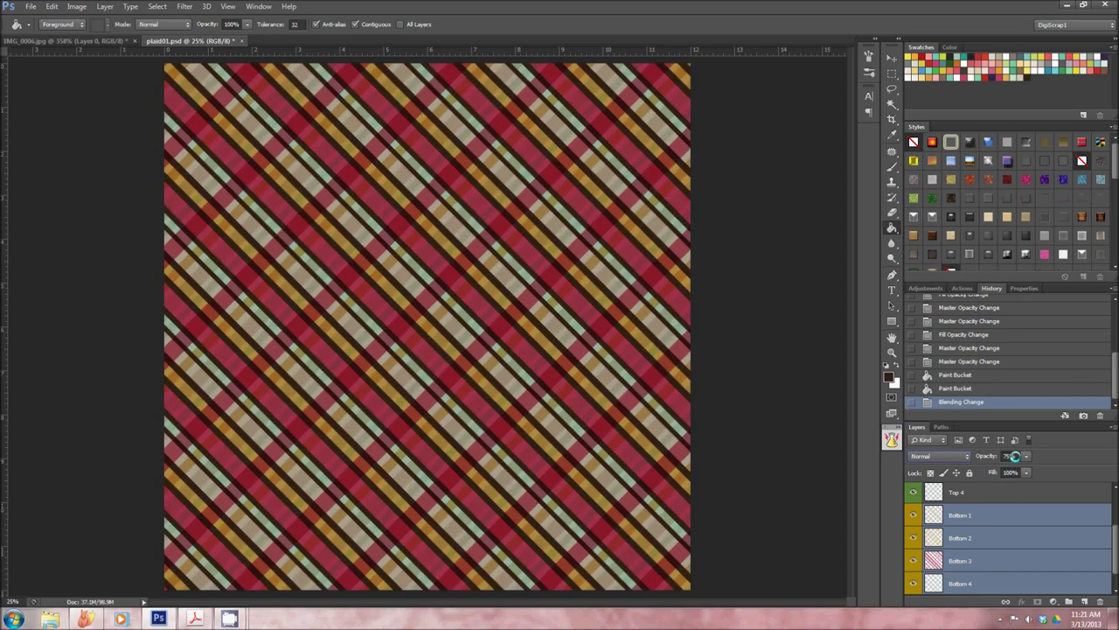
# - Set the Top 1–4 stripe layers to Normal blending
pyautogui.click(978, 495)
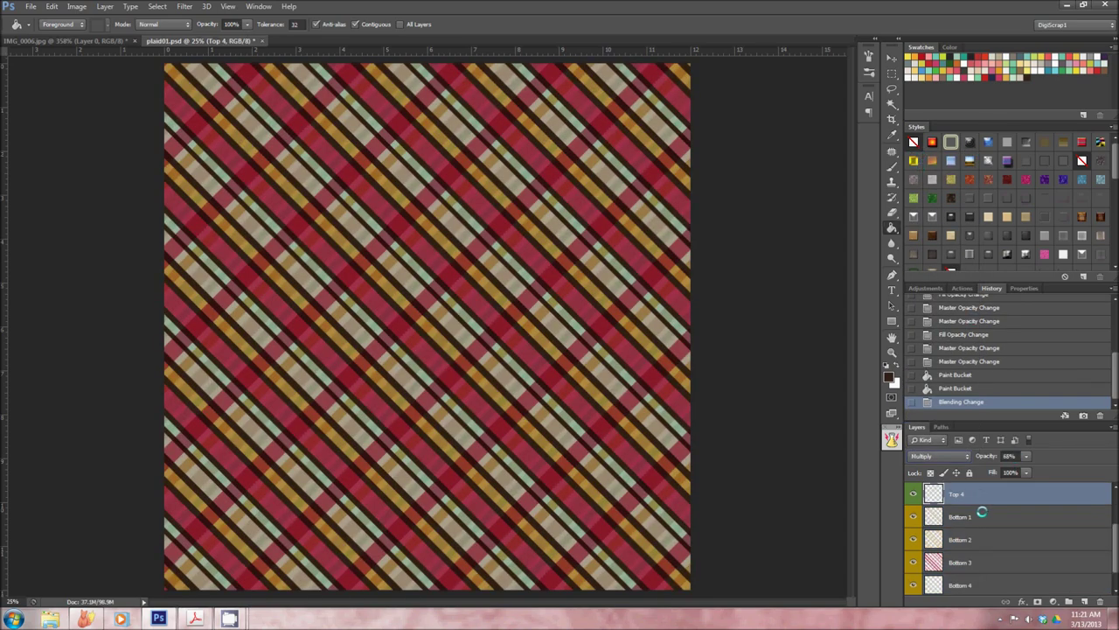
pyautogui.scroll(3, 983, 530)
pyautogui.keyDown('shift'); pyautogui.click(977, 495); pyautogui.keyUp('shift')
pyautogui.click(931, 457)
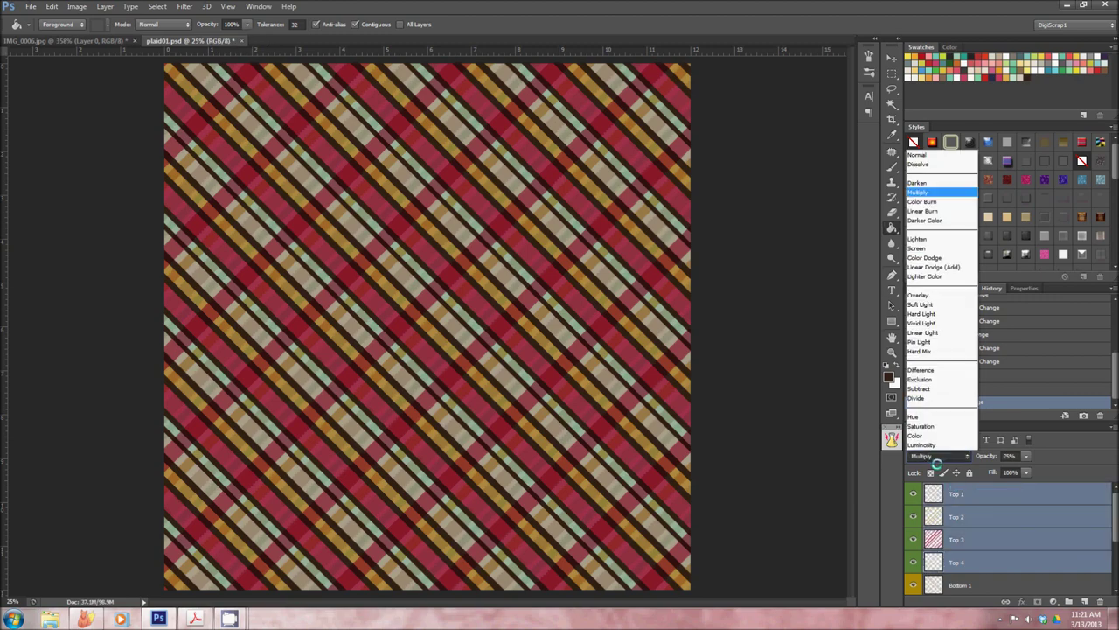
pyautogui.click(931, 155)
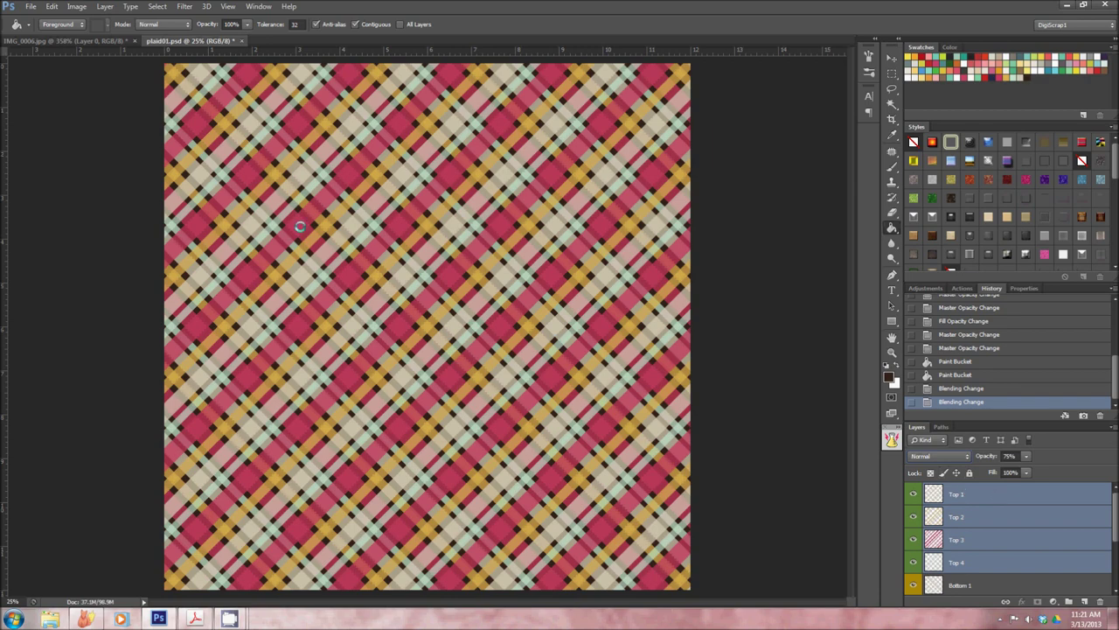
# - Close plaid01.psd, discarding changes, and open plaid03.tif via File > Open
pyautogui.click(240, 41)
pyautogui.click(539, 231)
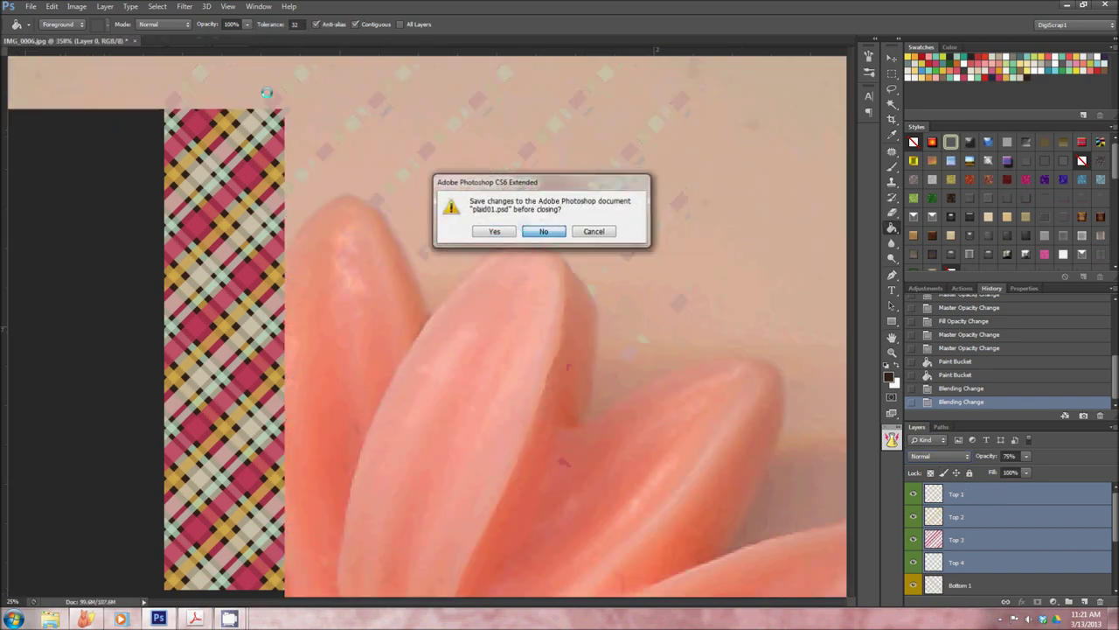
pyautogui.click(30, 6)
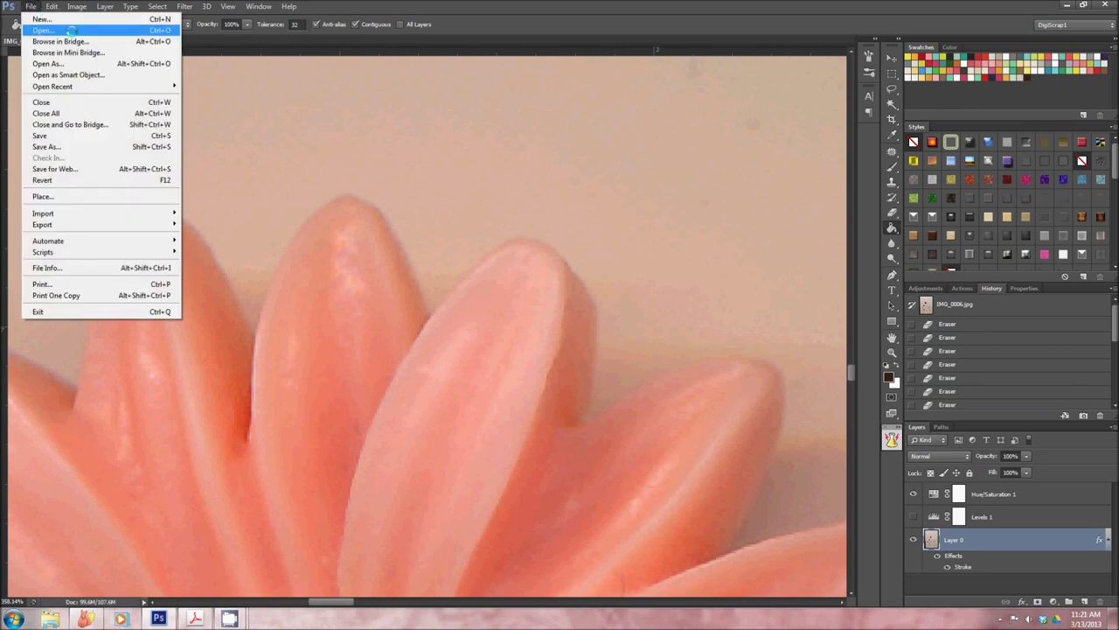
pyautogui.click(72, 31)
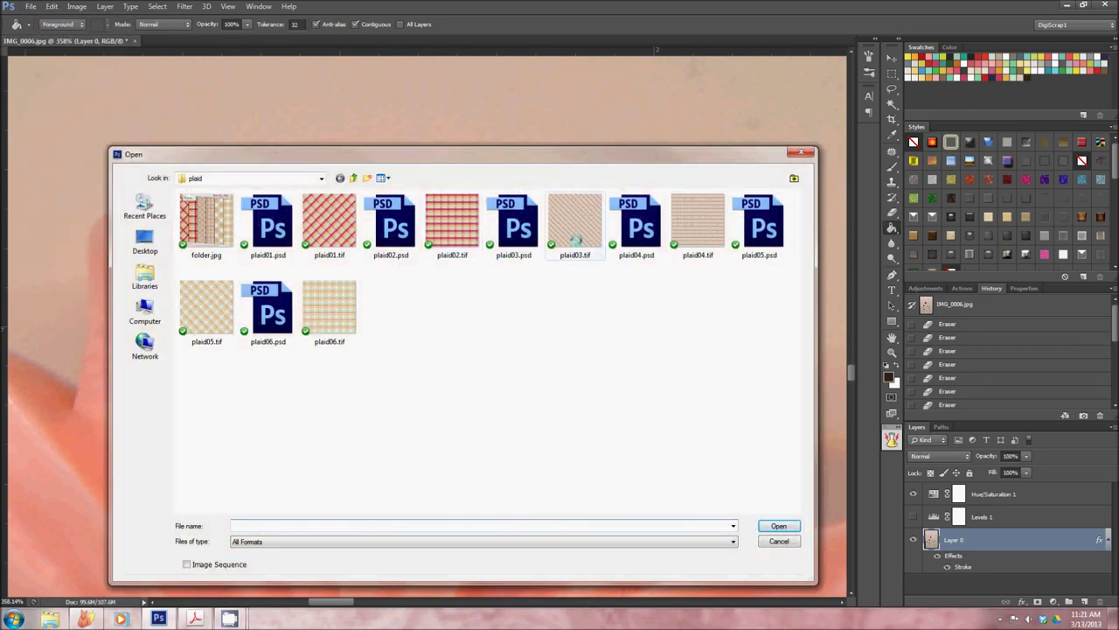
pyautogui.click(576, 239)
pyautogui.click(779, 526)
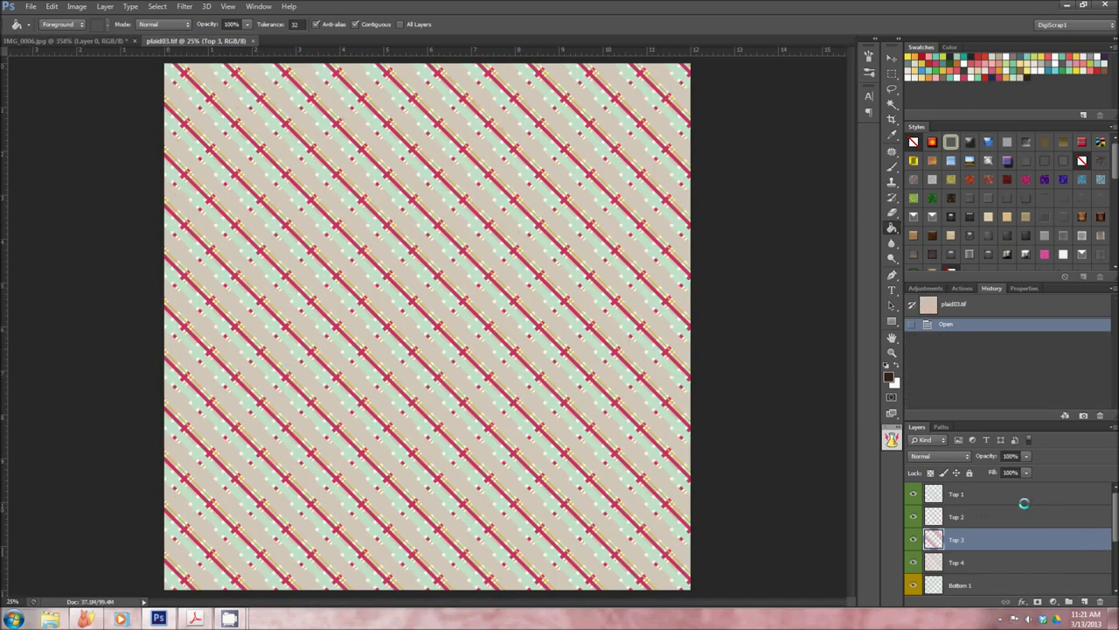
# - Select Top 1–4, try Multiply then Linear Burn, and test a 50% fill
pyautogui.click(997, 495)
pyautogui.keyDown('shift'); pyautogui.click(998, 562); pyautogui.keyUp('shift')
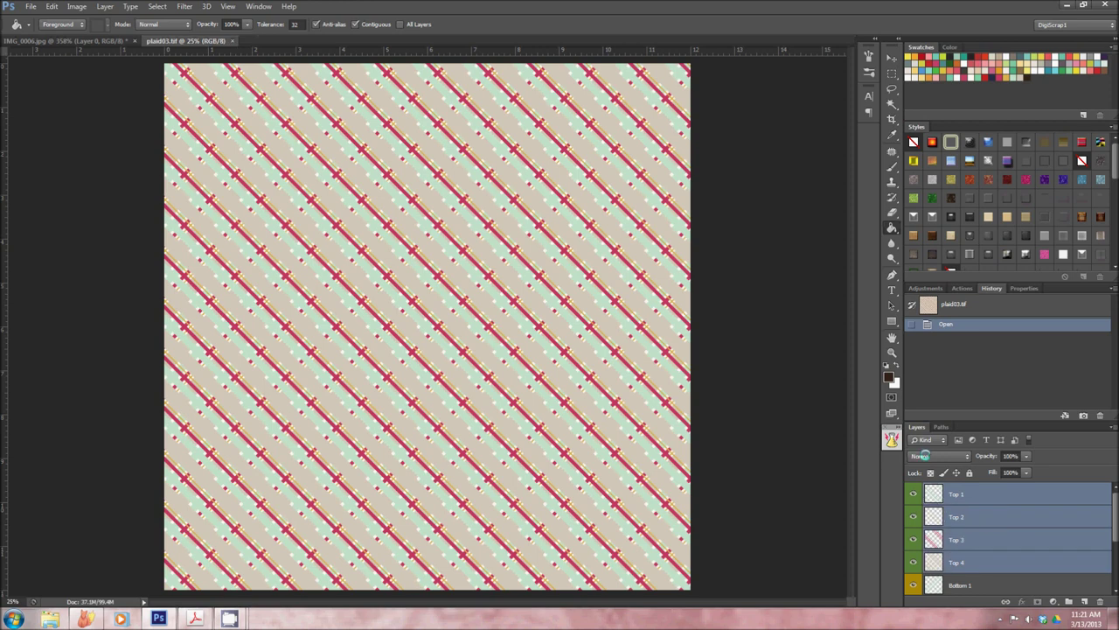
pyautogui.click(920, 456)
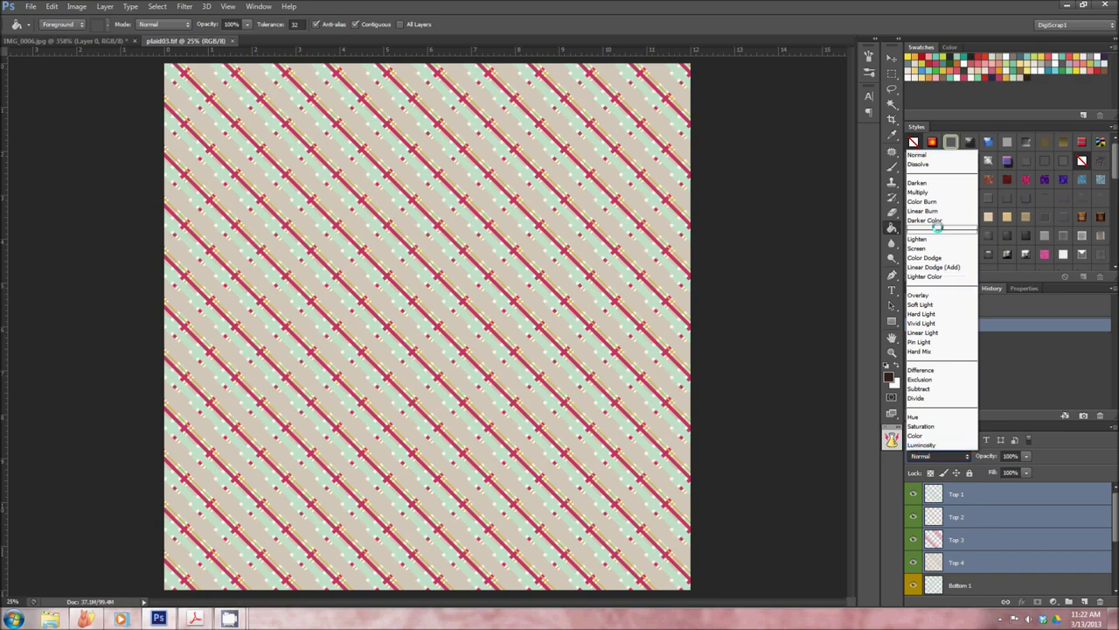
pyautogui.click(935, 191)
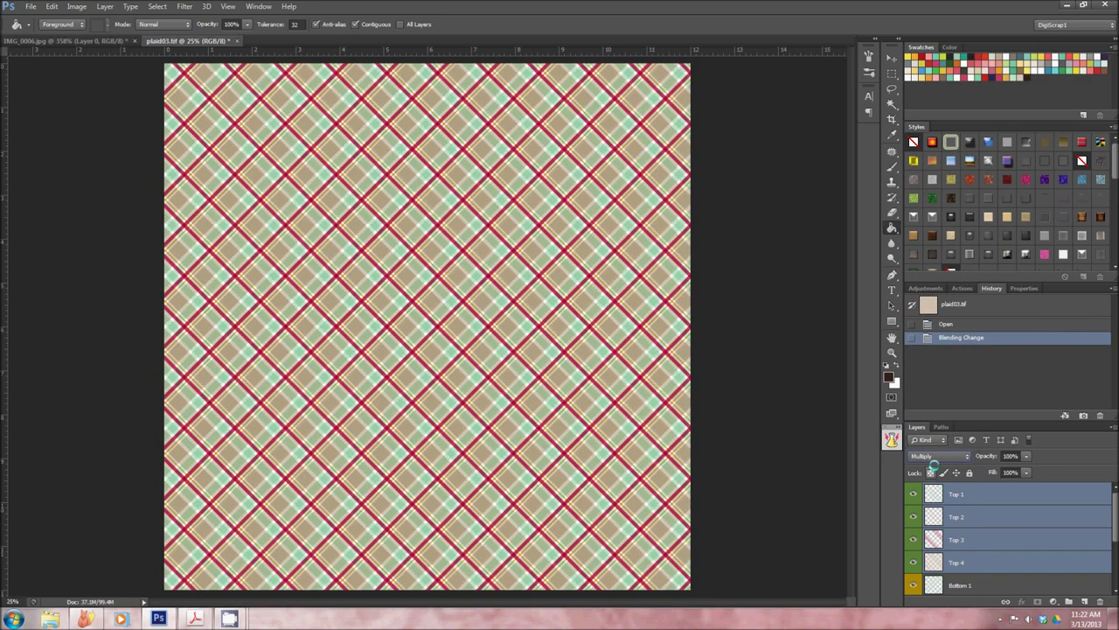
pyautogui.click(935, 457)
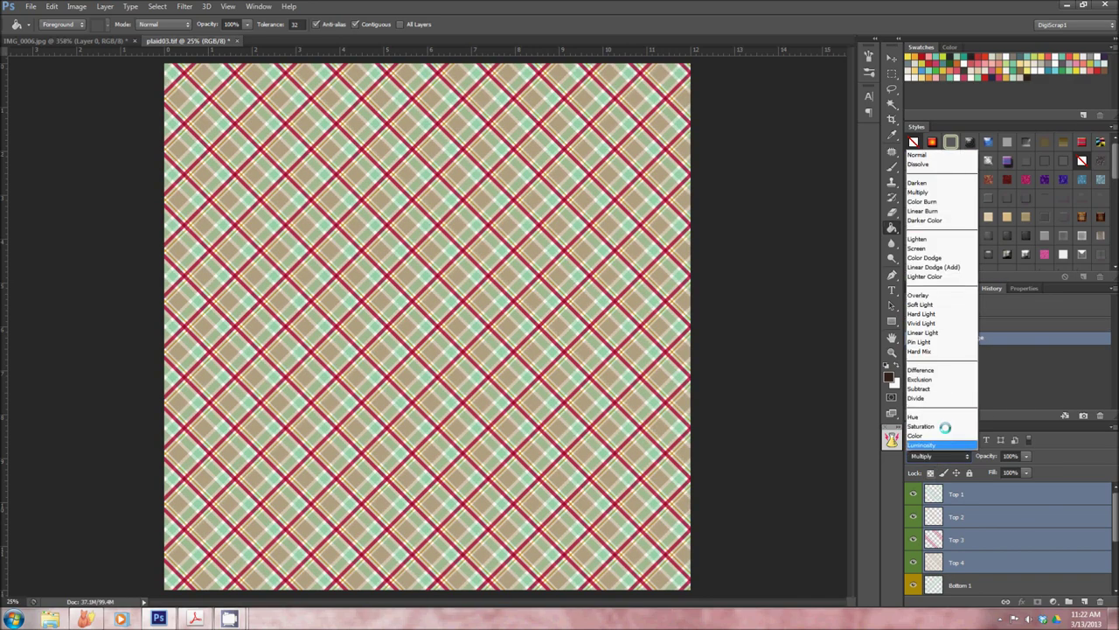
pyautogui.click(932, 212)
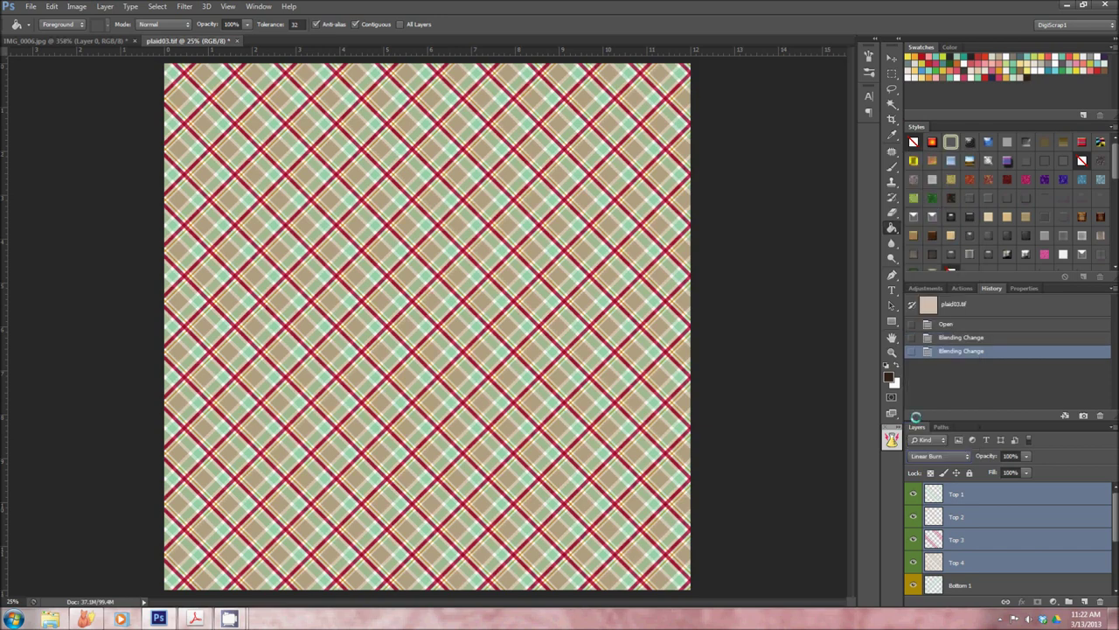
pyautogui.click(1012, 473)
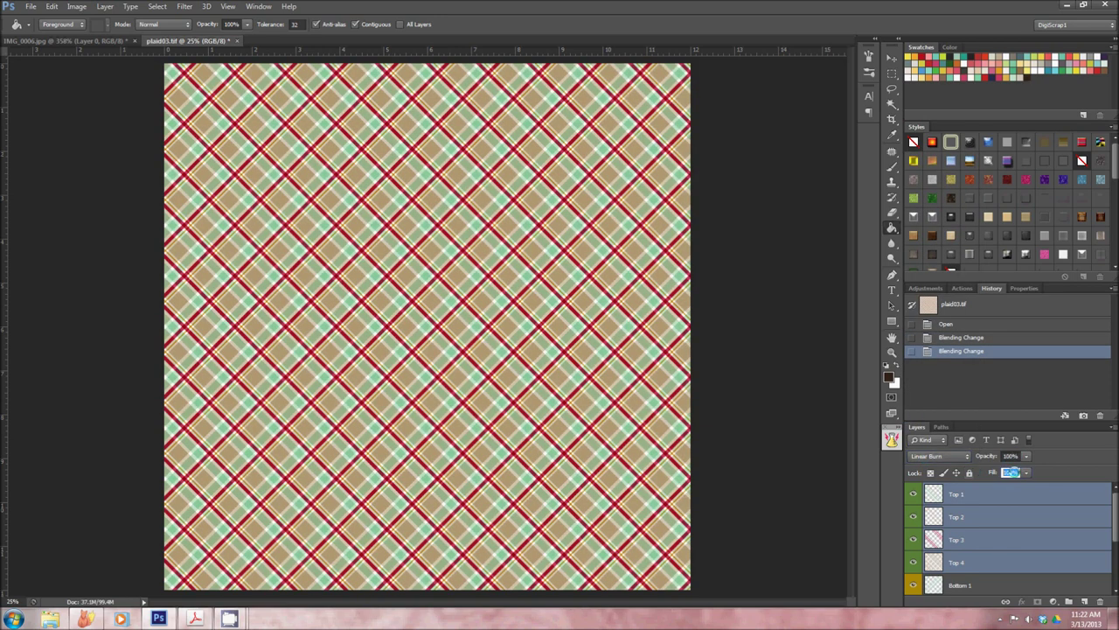
pyautogui.write('50')
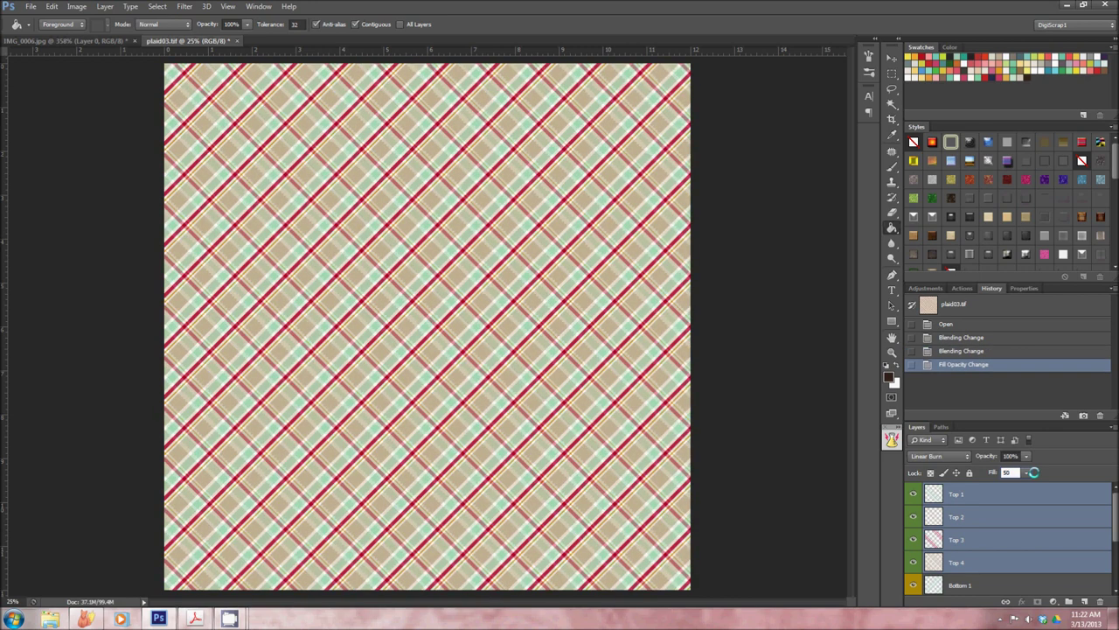
# - Reselect Top 1–Top 4 and set their fill back to 100%
pyautogui.click(1022, 561)
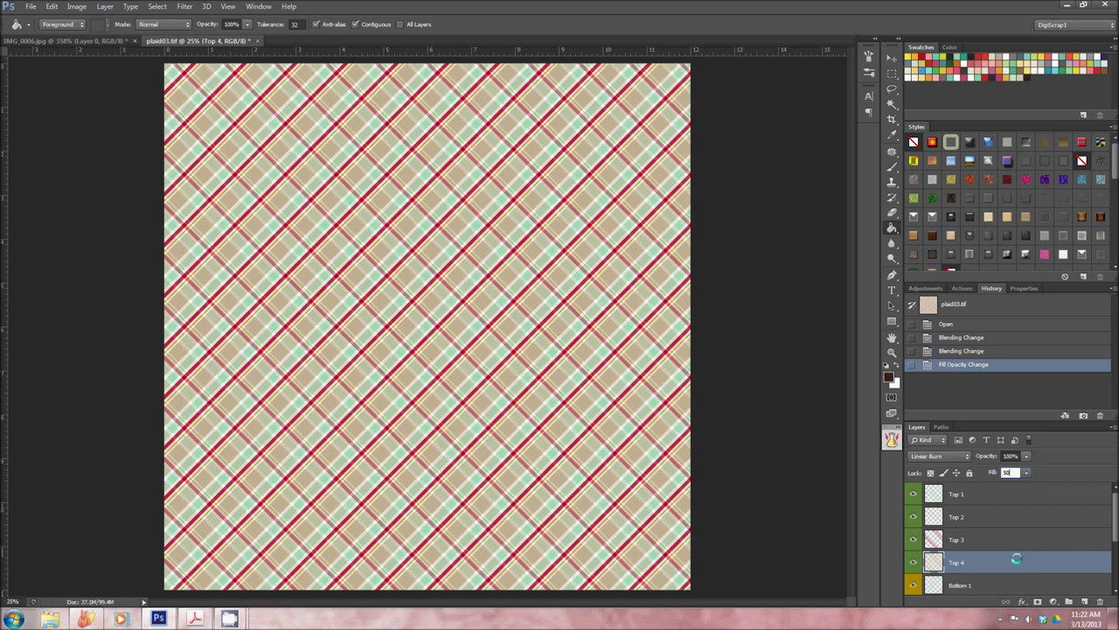
pyautogui.click(967, 582)
pyautogui.click(979, 559)
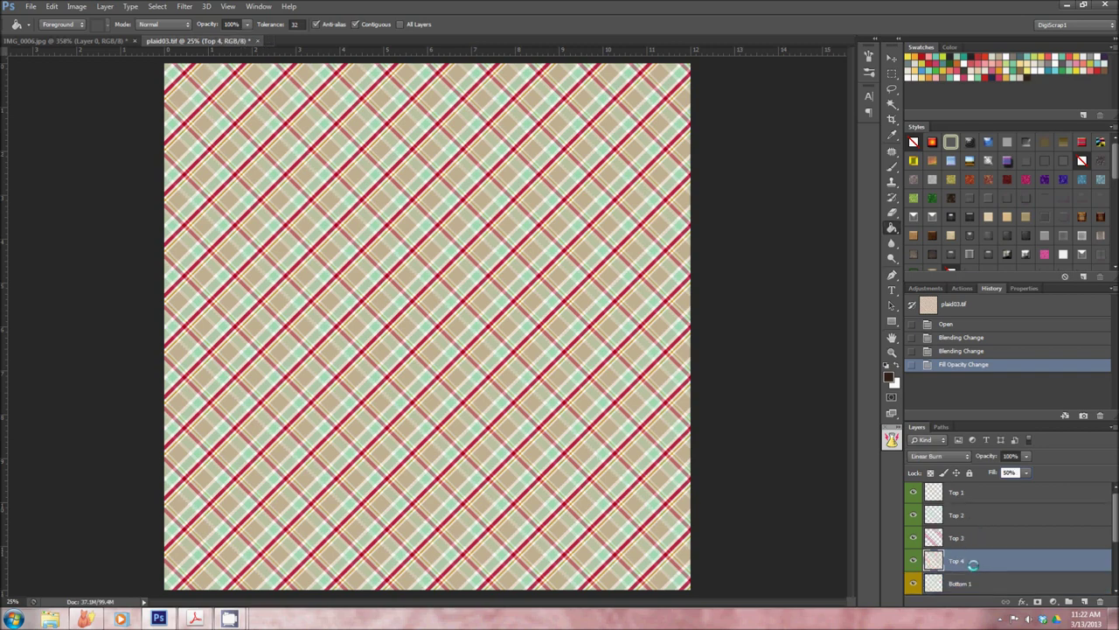
pyautogui.keyDown('shift'); pyautogui.click(970, 493); pyautogui.keyUp('shift')
pyautogui.write('100')
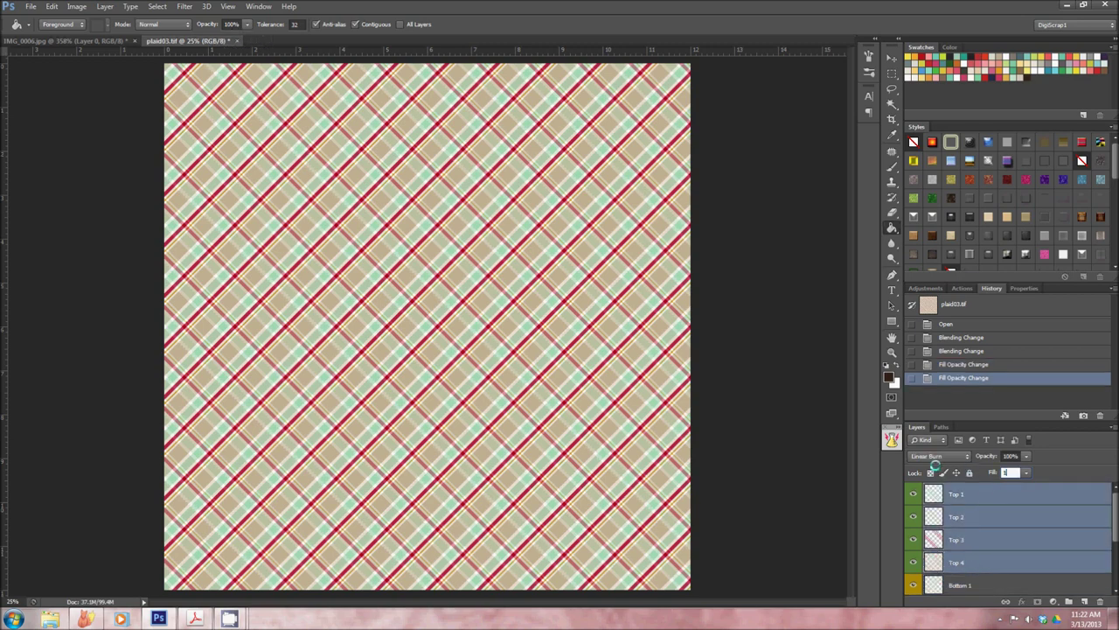
pyautogui.press('Return')
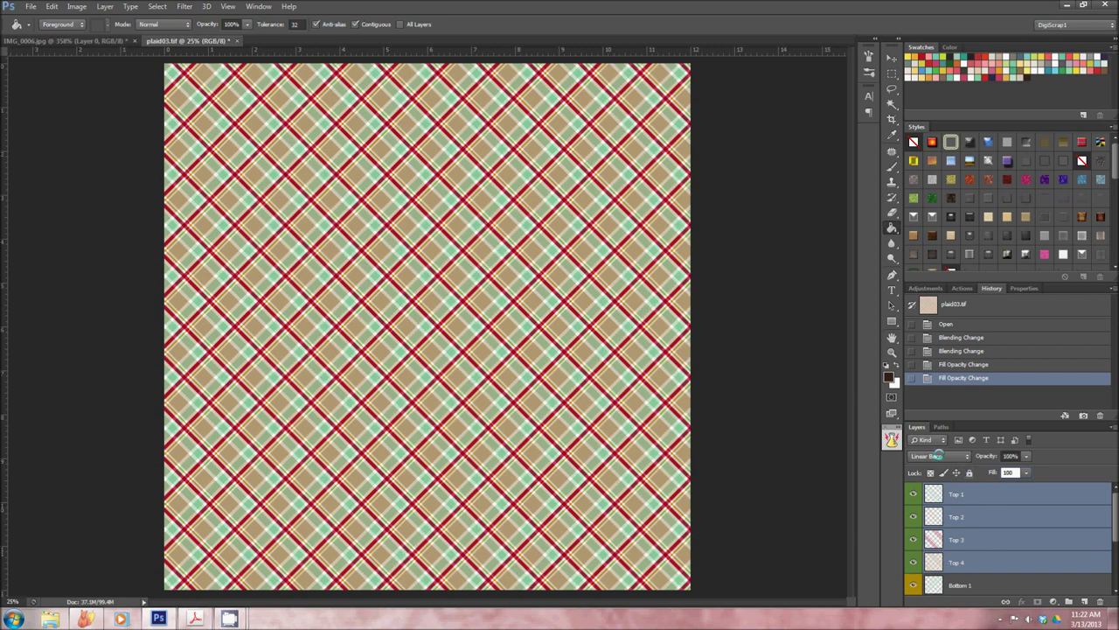
pyautogui.click(939, 455)
# - Return Top layers to Normal, group Bottom 1–4 into Group 1, and hide it
pyautogui.click(918, 155)
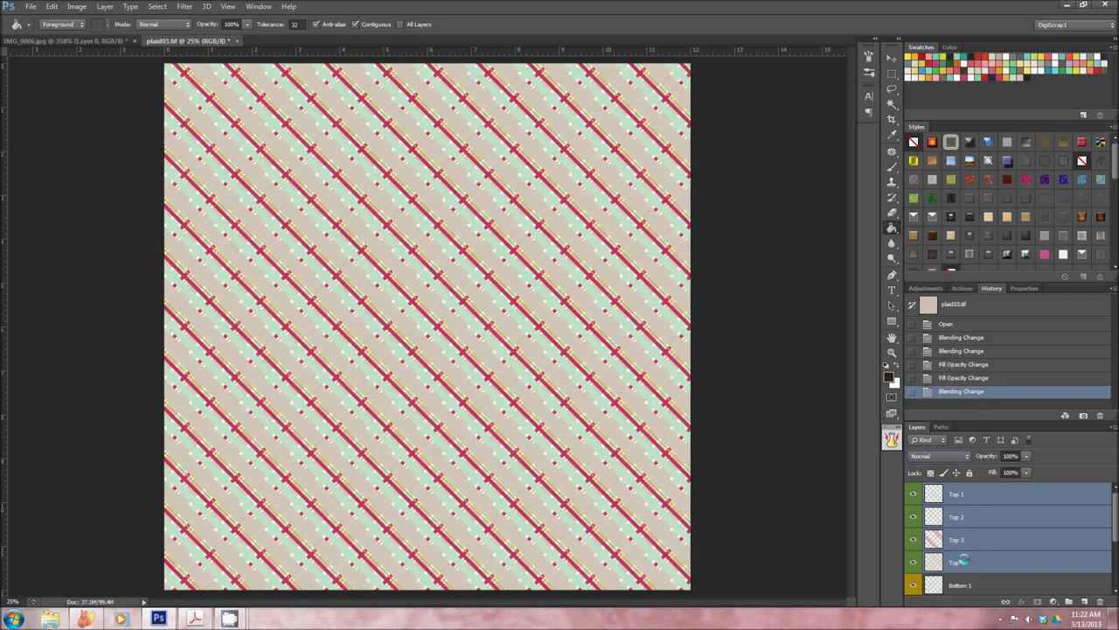
pyautogui.click(962, 561)
pyautogui.click(982, 585)
pyautogui.scroll(-2, 982, 585)
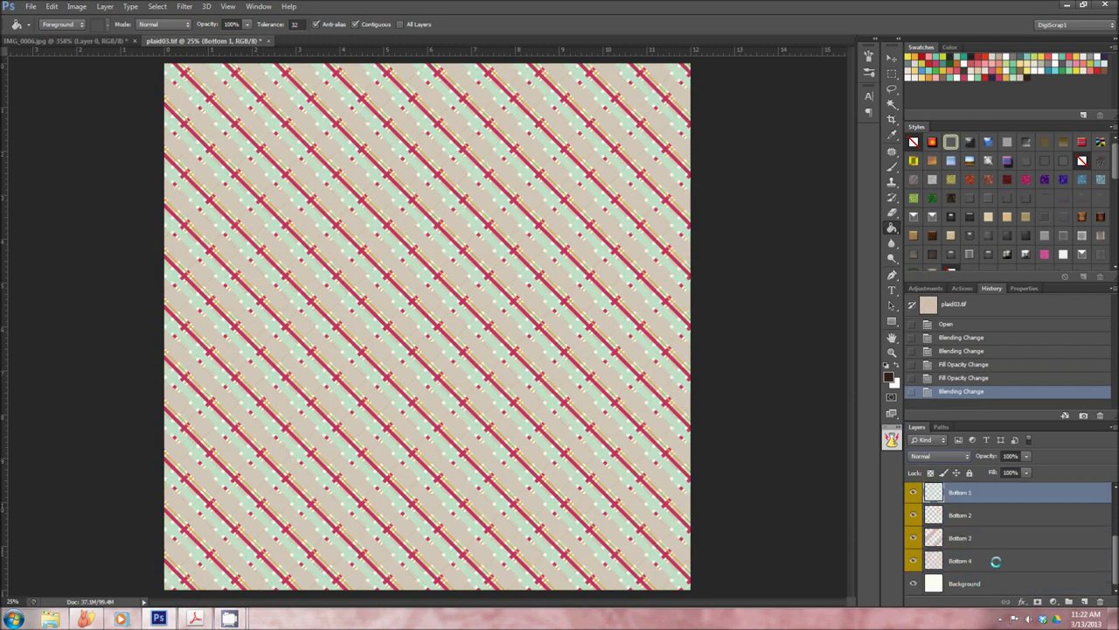
pyautogui.keyDown('shift'); pyautogui.click(995, 562); pyautogui.keyUp('shift')
pyautogui.hotkey('ctrl', 'g')
pyautogui.click(911, 565)
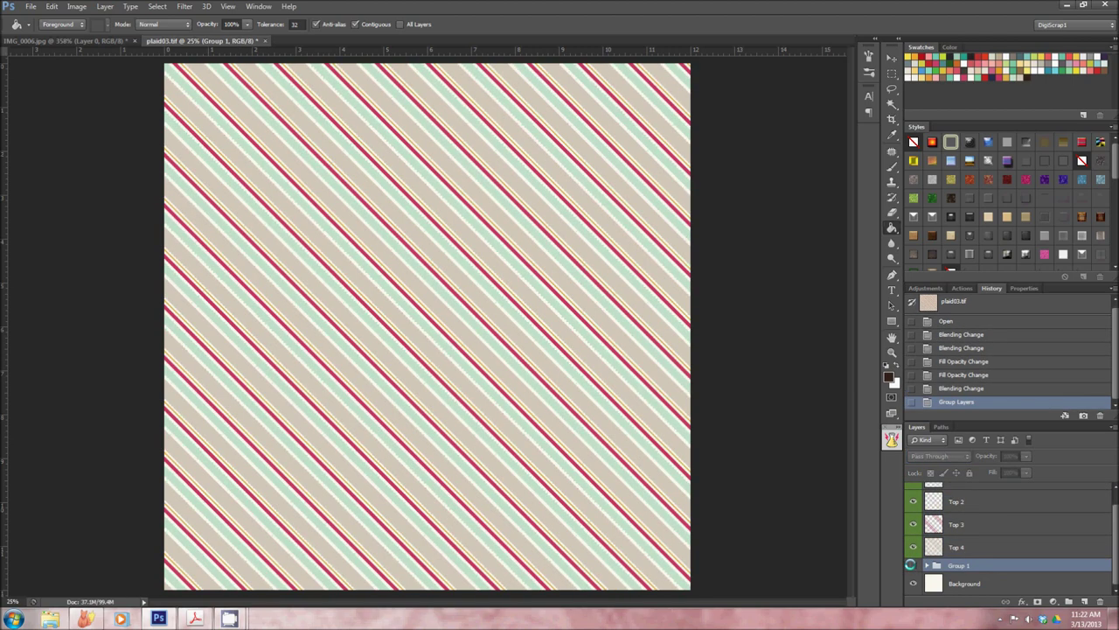